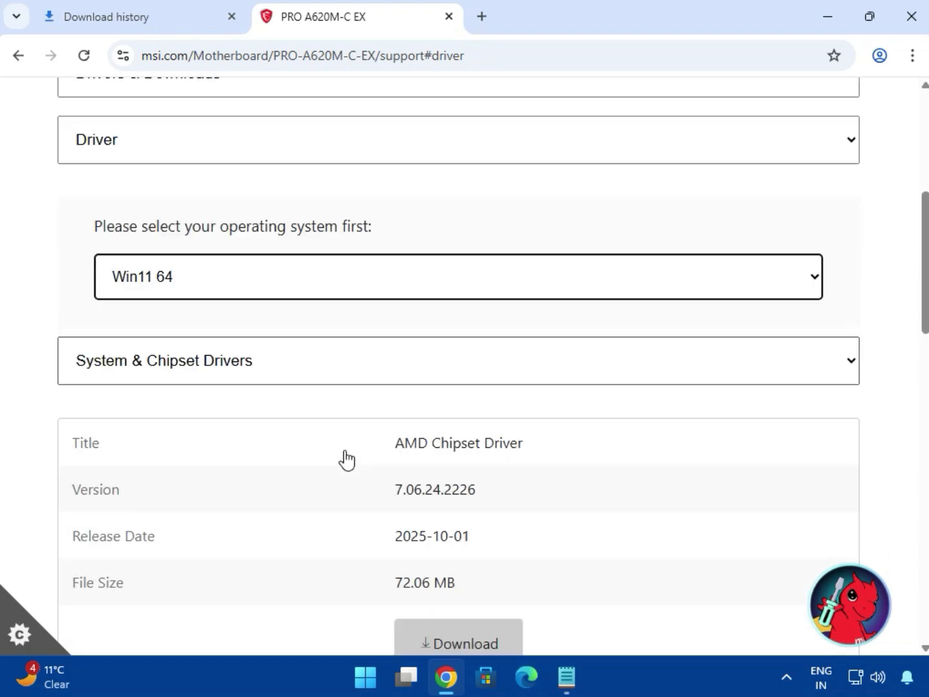
Download the AMD Chipset Driver from the System & Chipset Drivers category for Win11 64.
{"action": "left_click", "coordinate": [113, 315]}
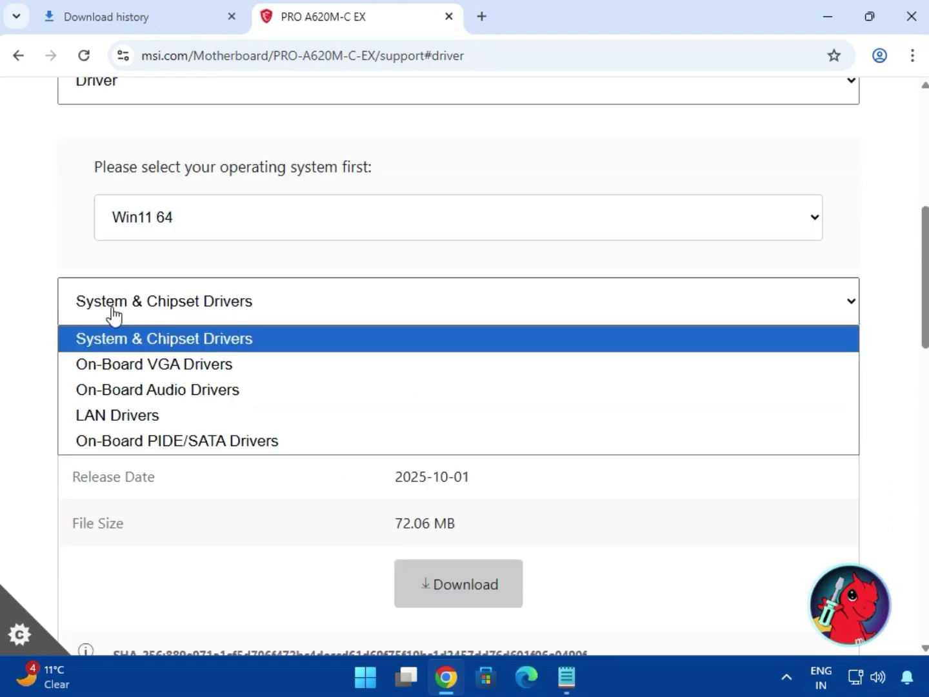
{"action": "left_click", "coordinate": [157, 341]}
{"action": "left_click_drag", "start_coordinate": [431, 384], "coordinate": [524, 385]}
{"action": "left_click", "coordinate": [472, 595]}
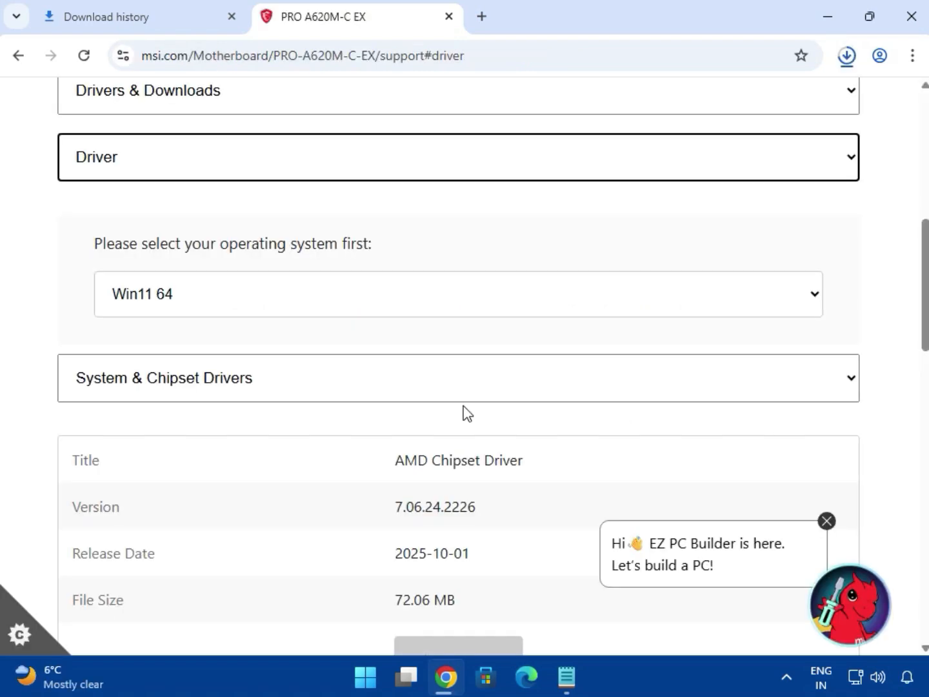
Switch to the On-Board VGA Drivers category and download the AMD Graphics Drivers.
{"action": "left_click", "coordinate": [405, 386]}
{"action": "left_click", "coordinate": [316, 441]}
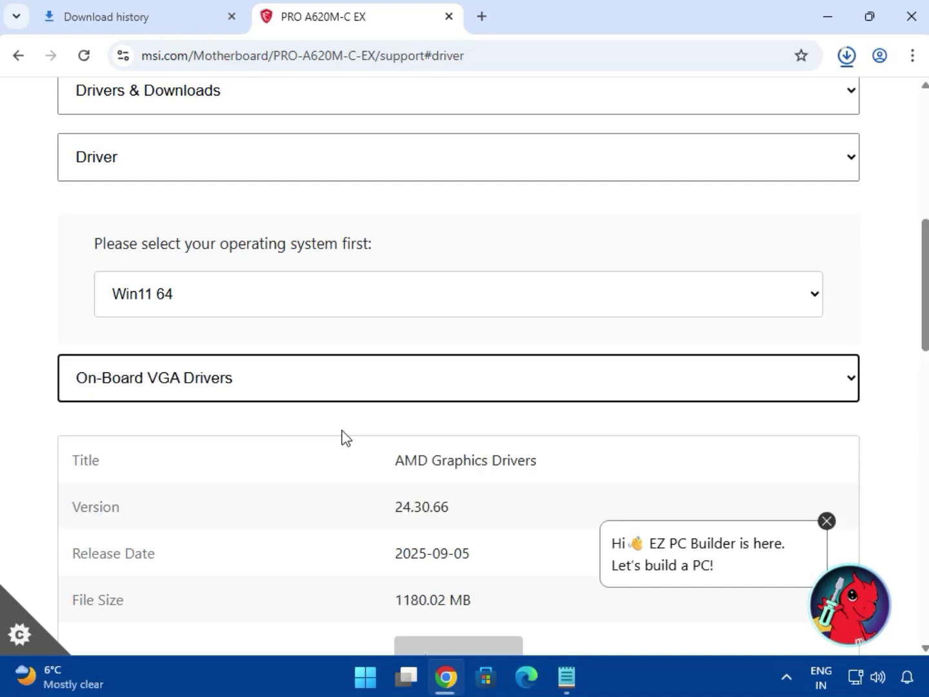
{"action": "scroll", "coordinate": [465, 450], "scroll_direction": "down", "scroll_amount": 3}
{"action": "left_click_drag", "start_coordinate": [436, 283], "coordinate": [525, 282]}
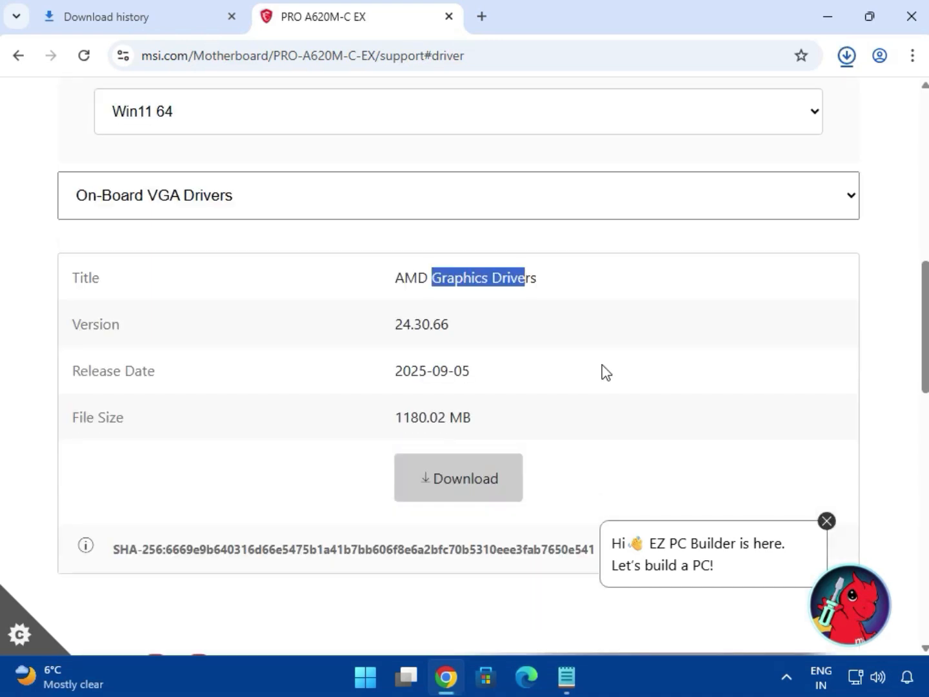
{"action": "left_click", "coordinate": [827, 520]}
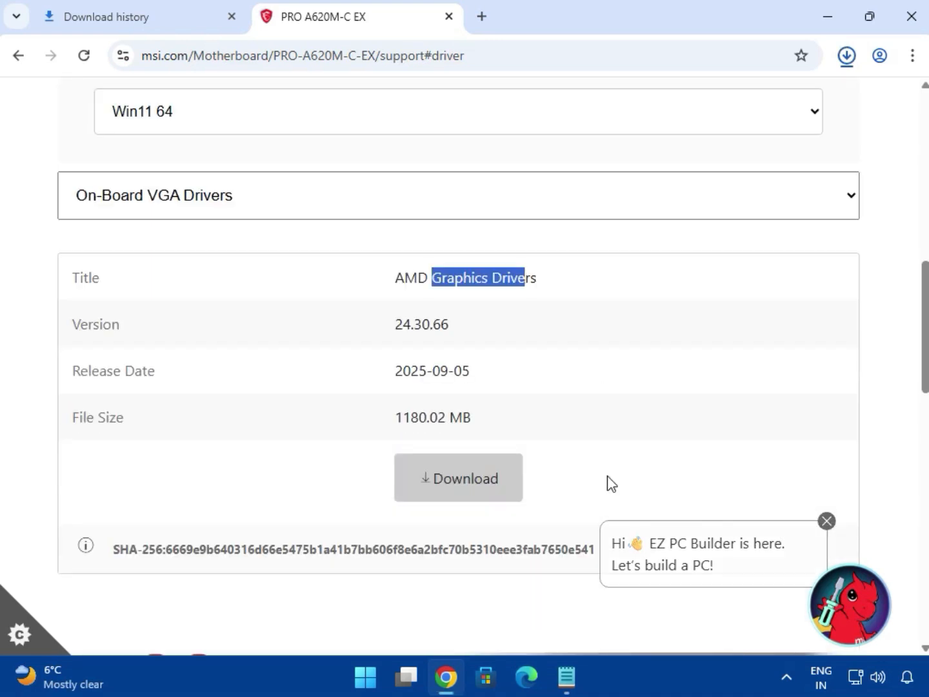
{"action": "left_click", "coordinate": [454, 484]}
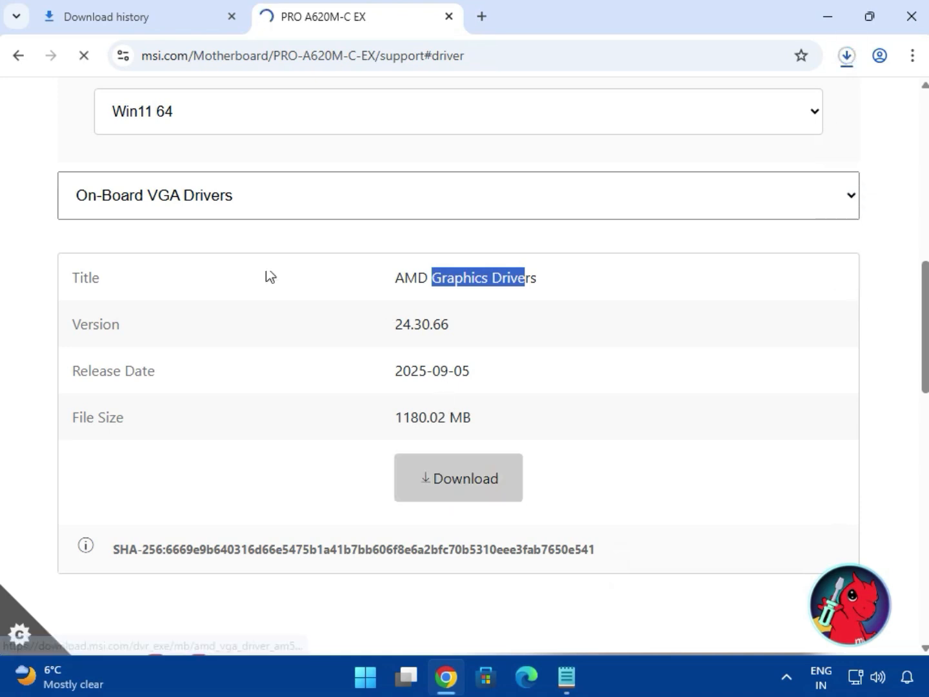
Switch to the On-Board Audio Drivers category and download the Realtek HD Universal Driver.
{"action": "left_click", "coordinate": [216, 213]}
{"action": "left_click", "coordinate": [198, 294]}
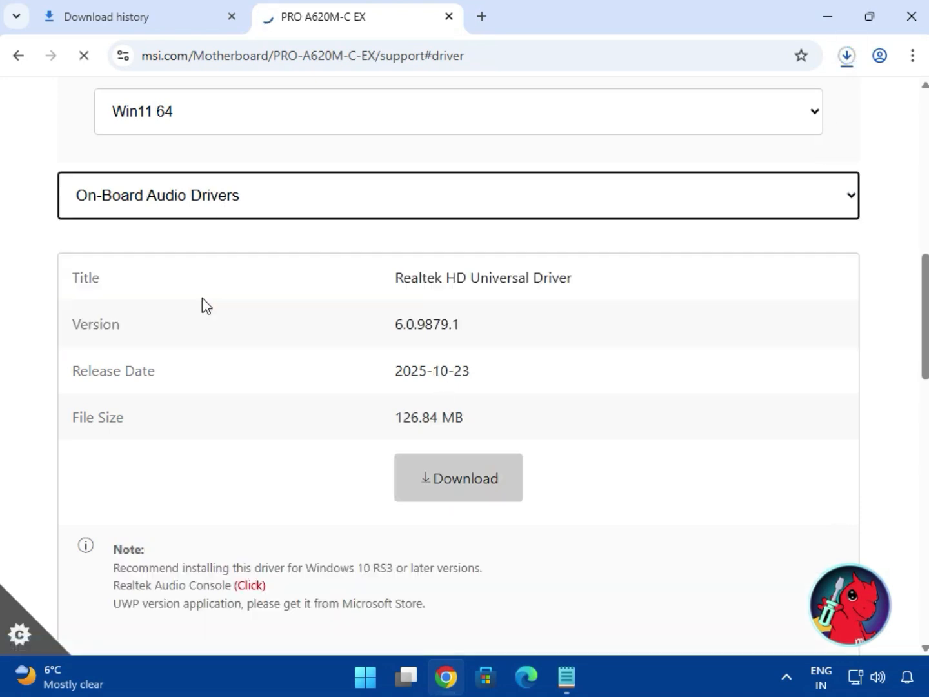
{"action": "left_click_drag", "start_coordinate": [427, 276], "coordinate": [576, 283]}
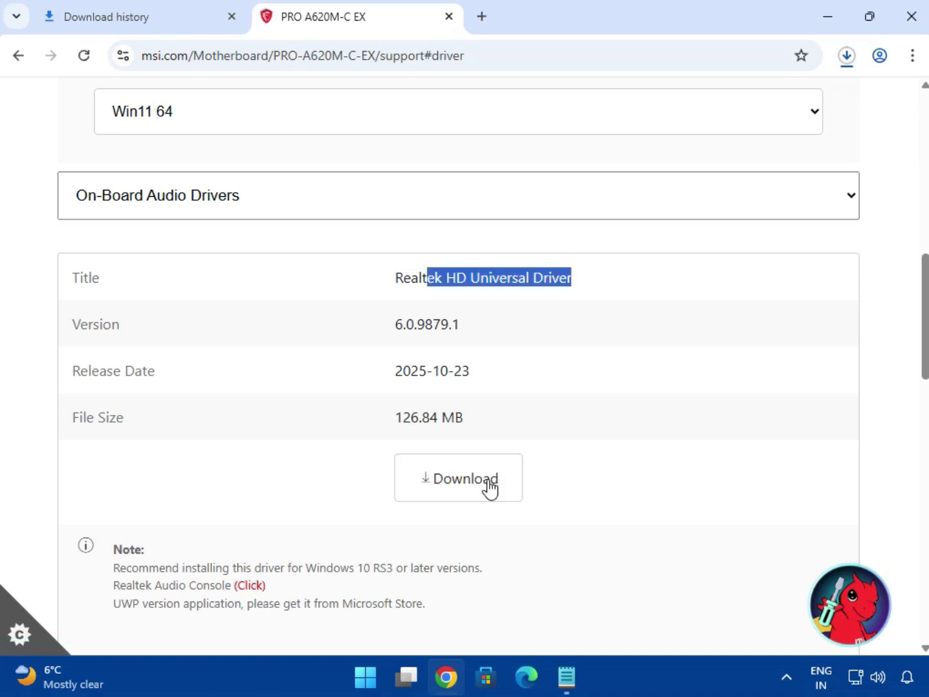
{"action": "left_click", "coordinate": [489, 481]}
Switch to the LAN Drivers category and download the Realtek PCI-E Ethernet Drivers.
{"action": "left_click", "coordinate": [271, 208]}
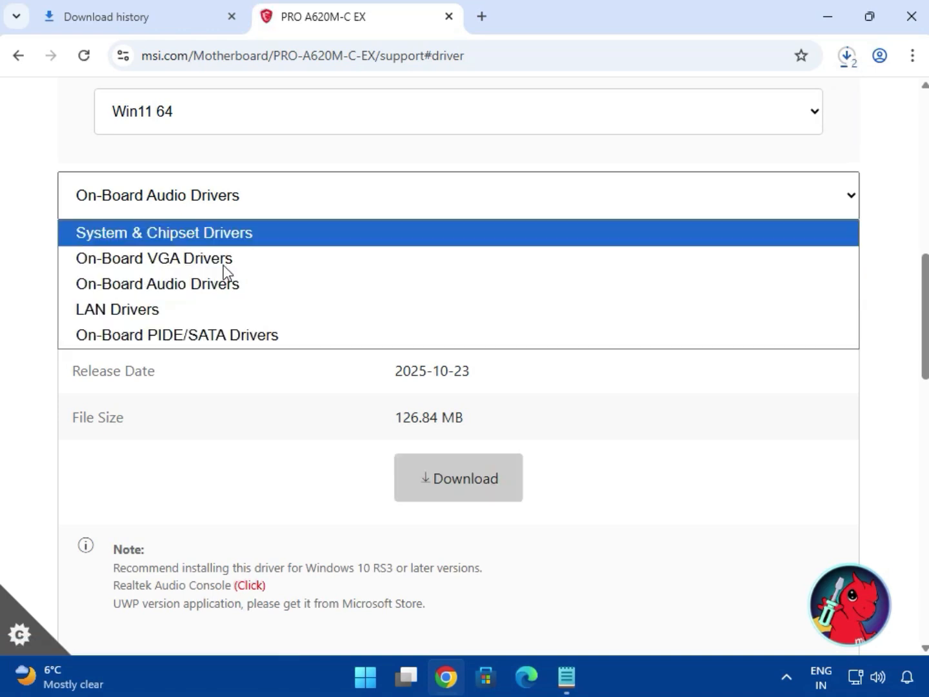
{"action": "left_click", "coordinate": [206, 312]}
{"action": "left_click_drag", "start_coordinate": [445, 281], "coordinate": [591, 361]}
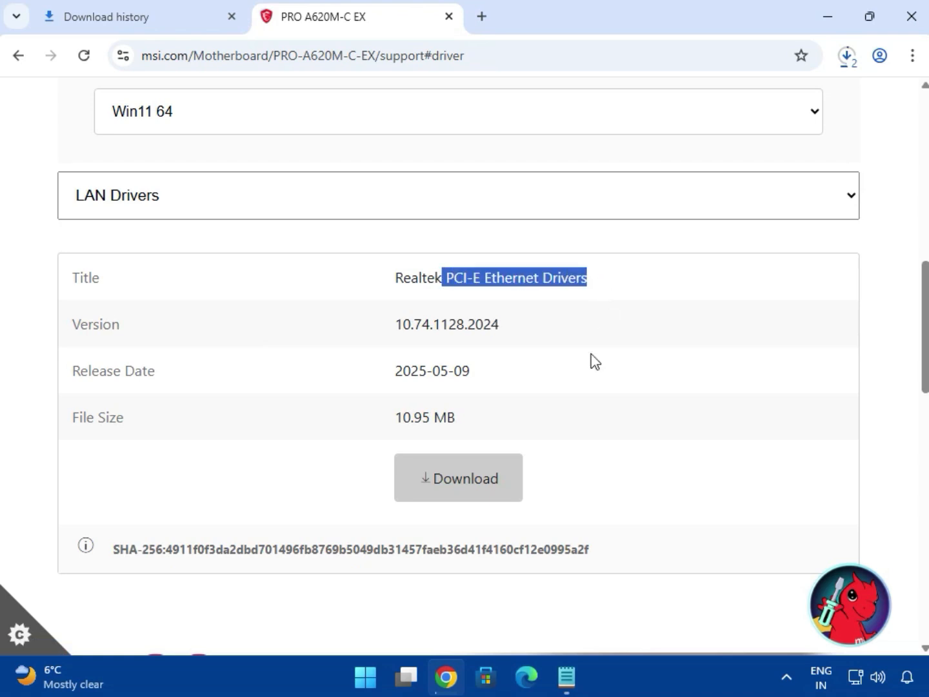
{"action": "left_click", "coordinate": [497, 476]}
Open the full download history and show the downloaded bt_drivers (3).zip in its Downloads folder.
{"action": "scroll", "coordinate": [504, 475], "scroll_direction": "down", "scroll_amount": 1}
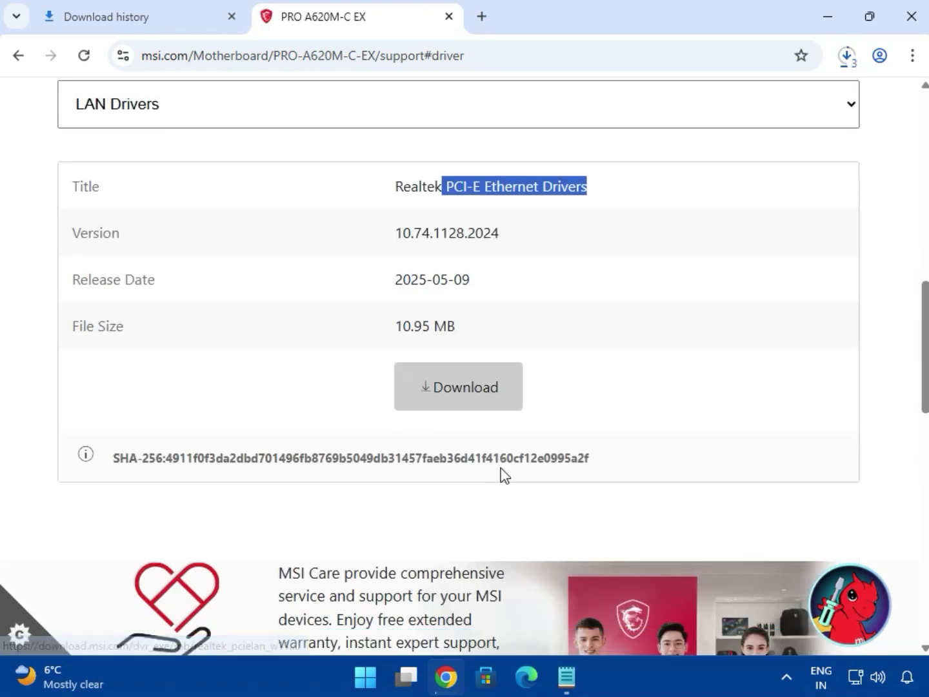
{"action": "scroll", "coordinate": [505, 475], "scroll_direction": "up", "scroll_amount": 1}
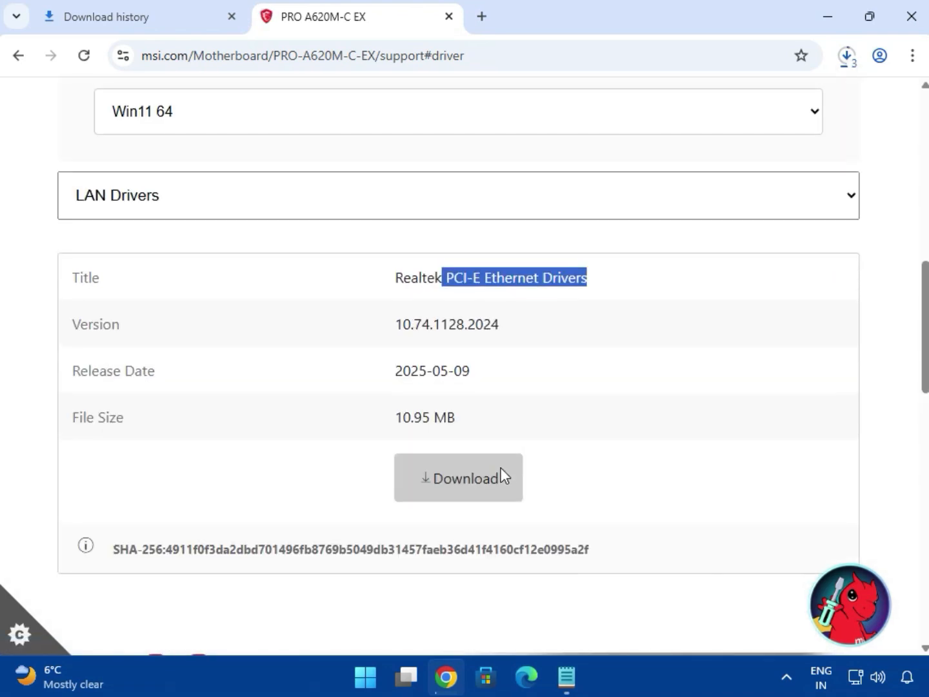
{"action": "left_click", "coordinate": [851, 58]}
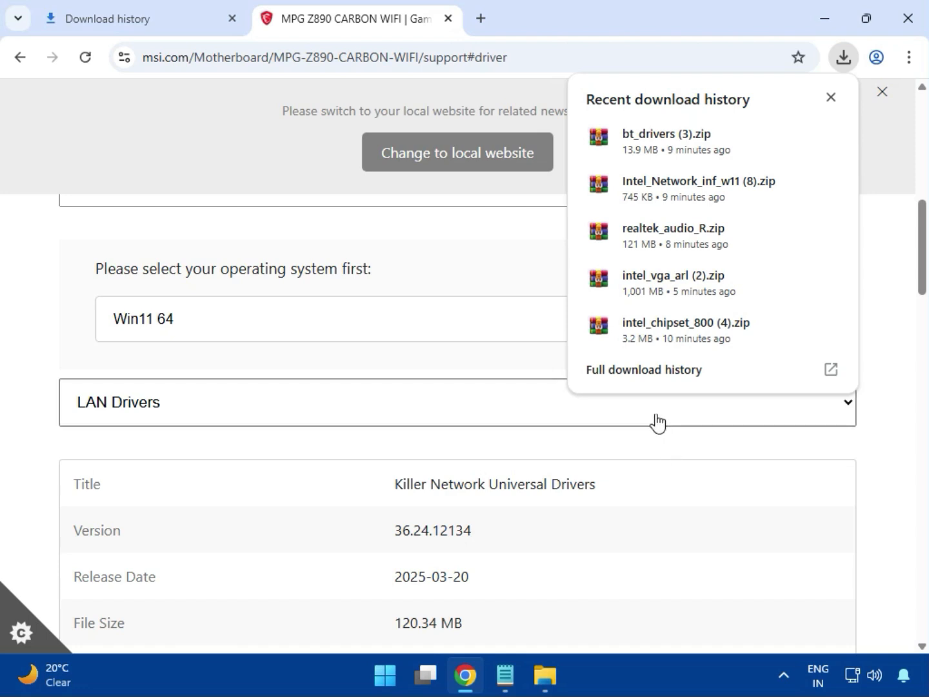
{"action": "left_click", "coordinate": [623, 375]}
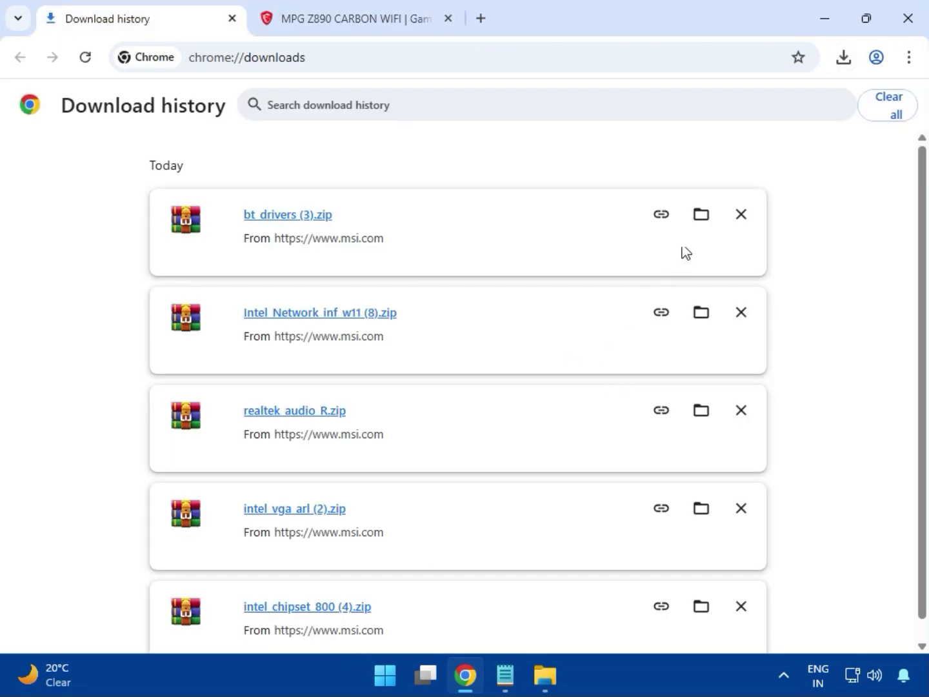
{"action": "left_click", "coordinate": [697, 218]}
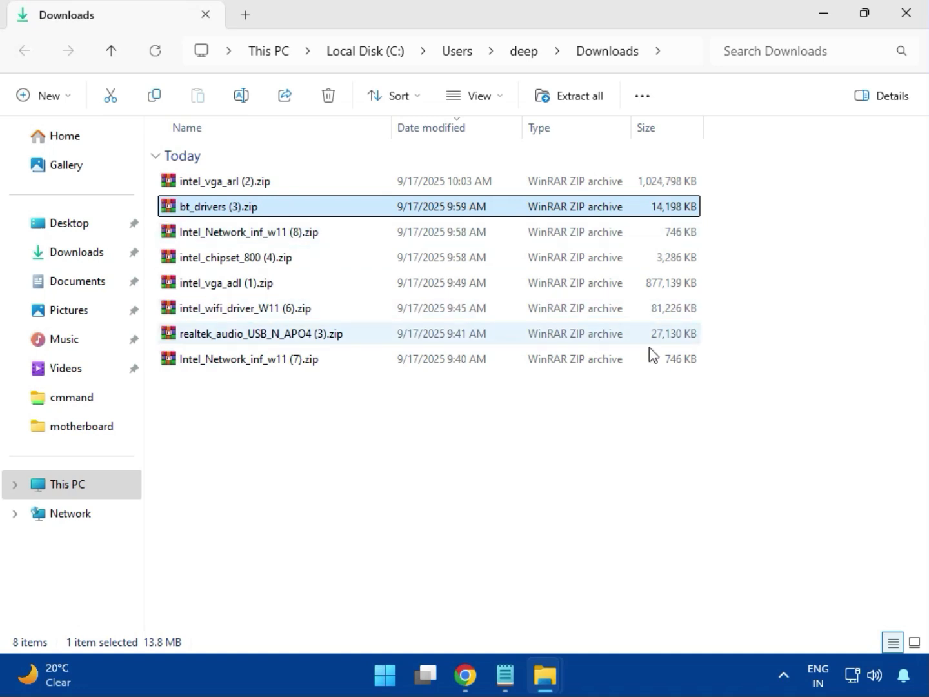
Open the intel_vga_arl (2).zip archive and its Intel VGA Driver_32.0.101.6629 folder, dismissing the license reminder.
{"action": "left_click", "coordinate": [258, 187]}
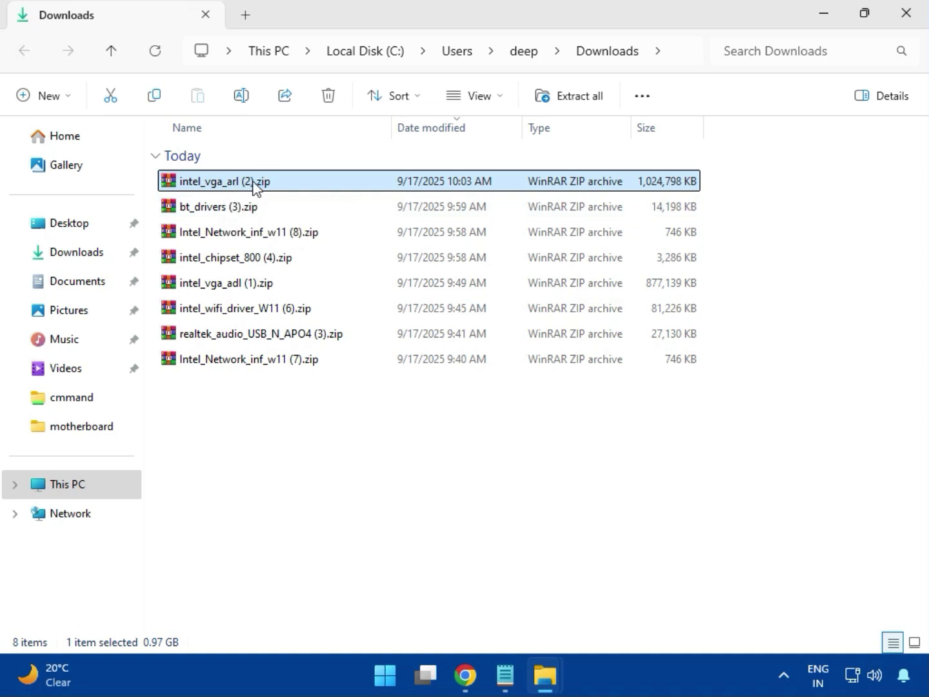
{"action": "double_click", "coordinate": [254, 187]}
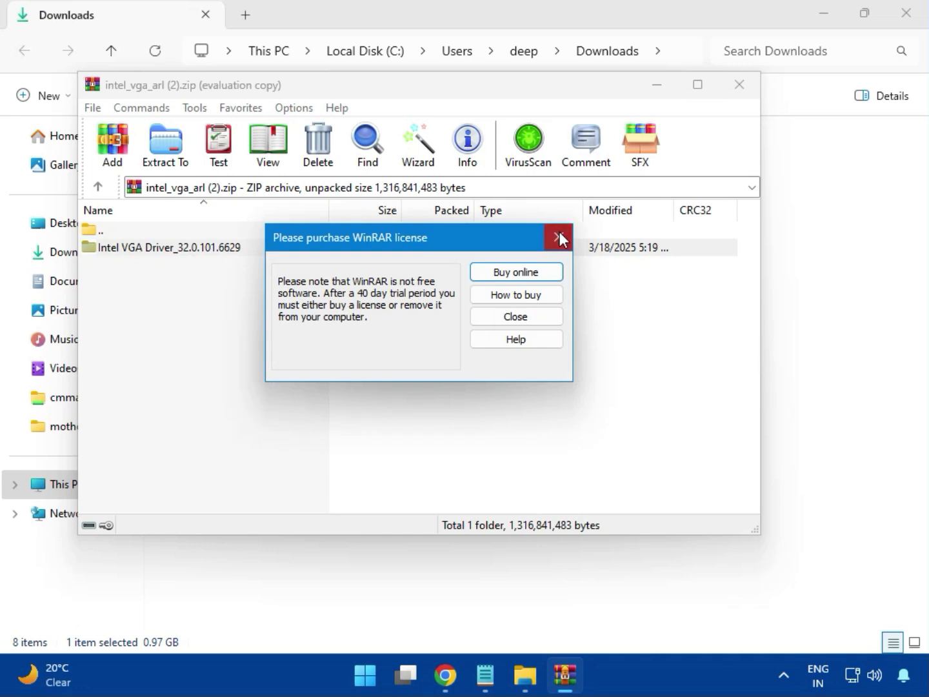
{"action": "left_click", "coordinate": [559, 237]}
{"action": "double_click", "coordinate": [194, 248]}
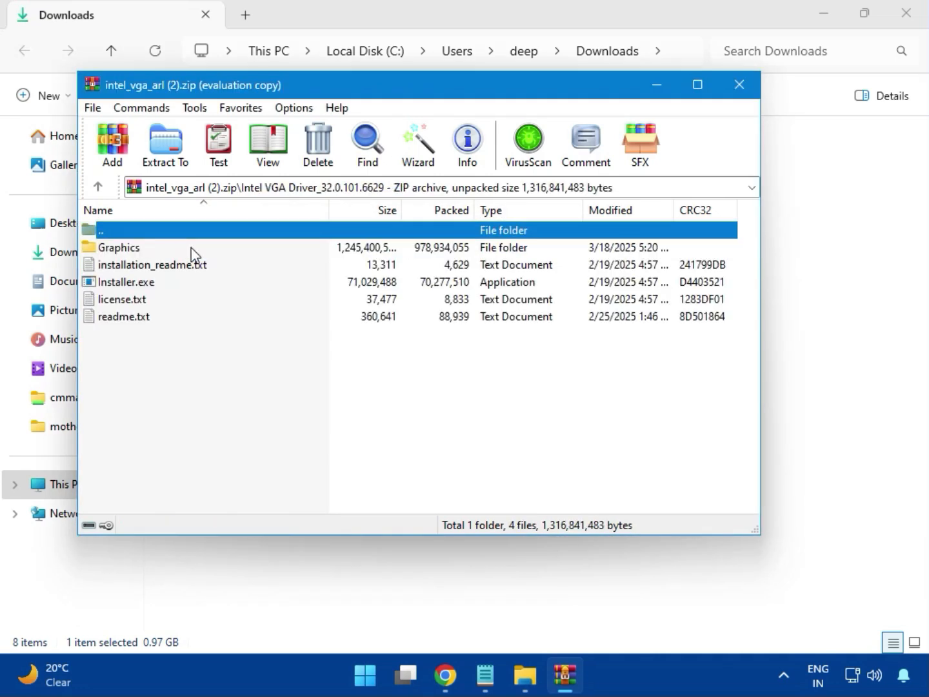
Try to install the Intel graphics driver by running Installer.exe with admin permission, then close the archive.
{"action": "double_click", "coordinate": [154, 284]}
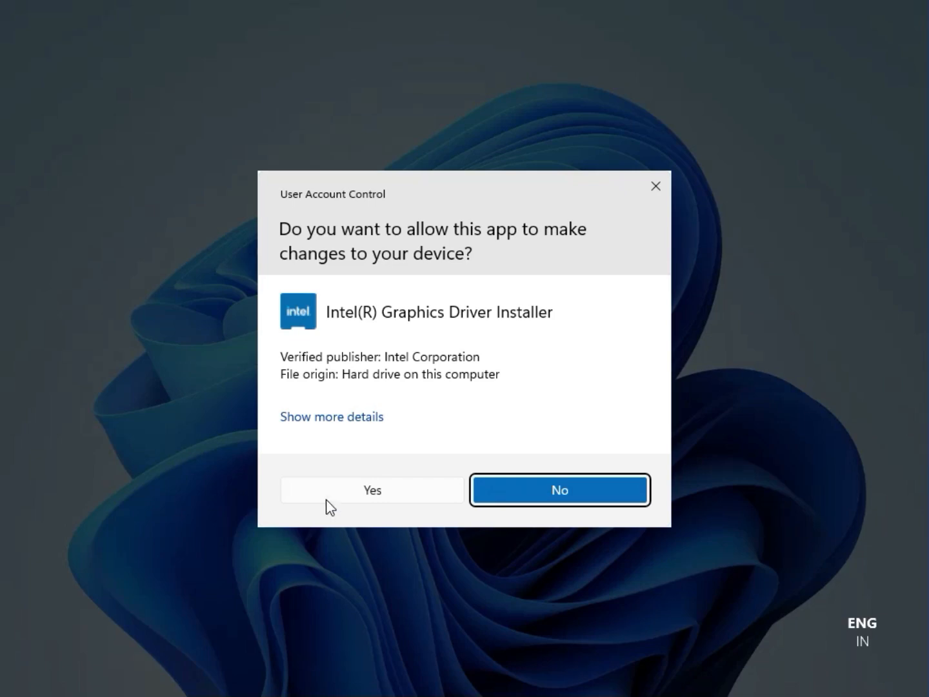
{"action": "left_click", "coordinate": [359, 489]}
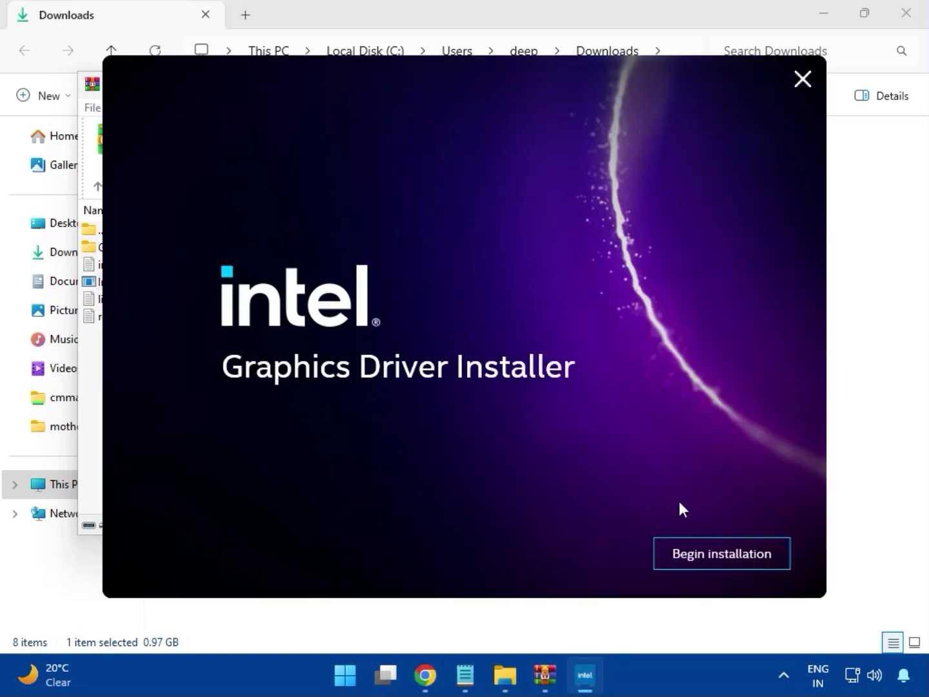
{"action": "left_click", "coordinate": [709, 552]}
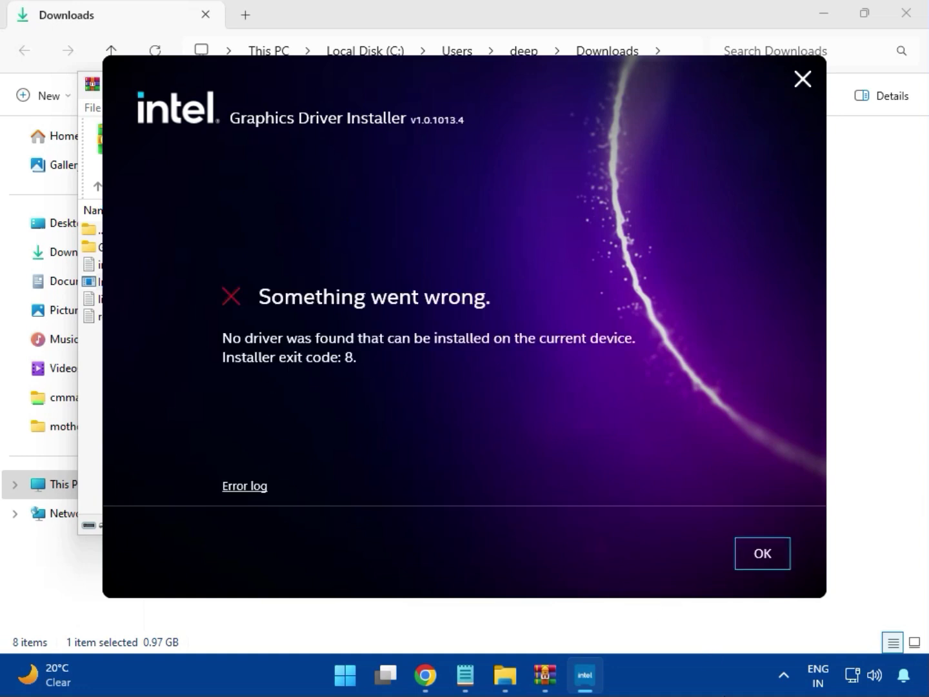
{"action": "left_click", "coordinate": [752, 562]}
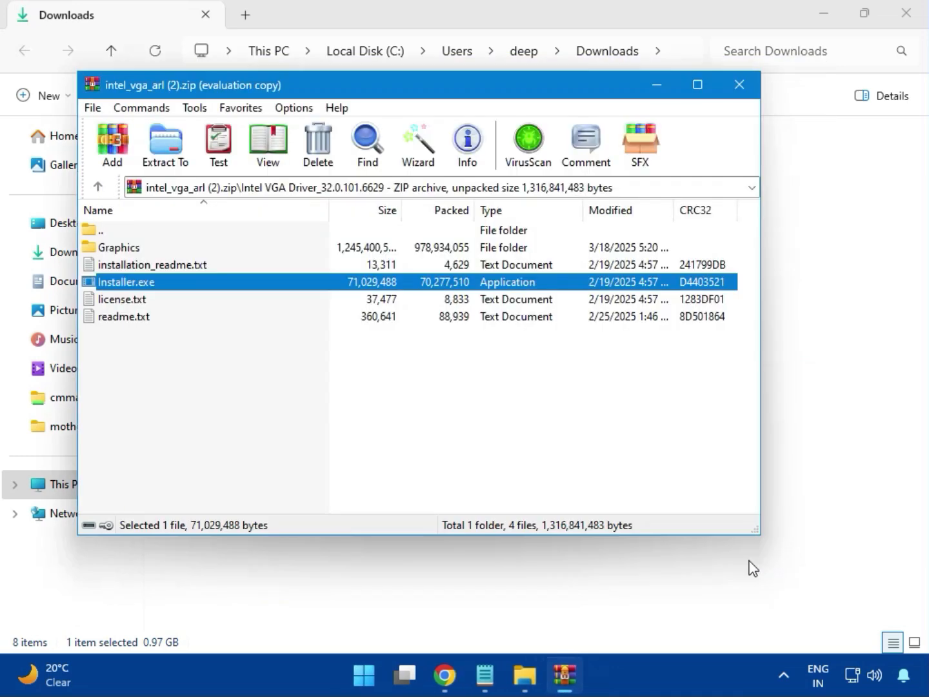
{"action": "left_click", "coordinate": [737, 84]}
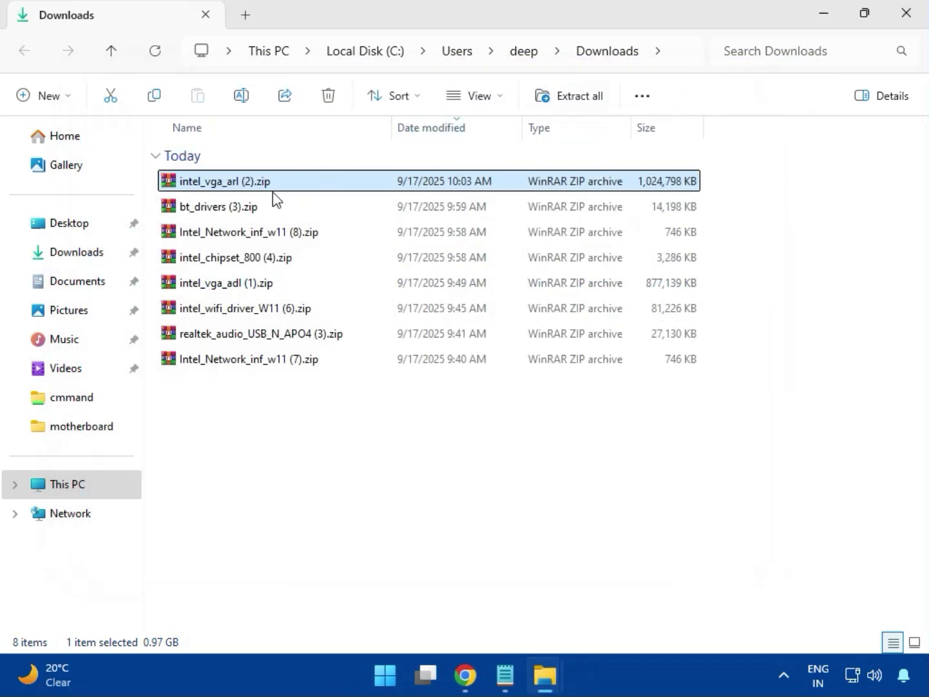
Open the bt_drivers (3).zip archive and its Intel BlueTooth Driver_23.70.0.2 folder.
{"action": "left_click", "coordinate": [178, 215]}
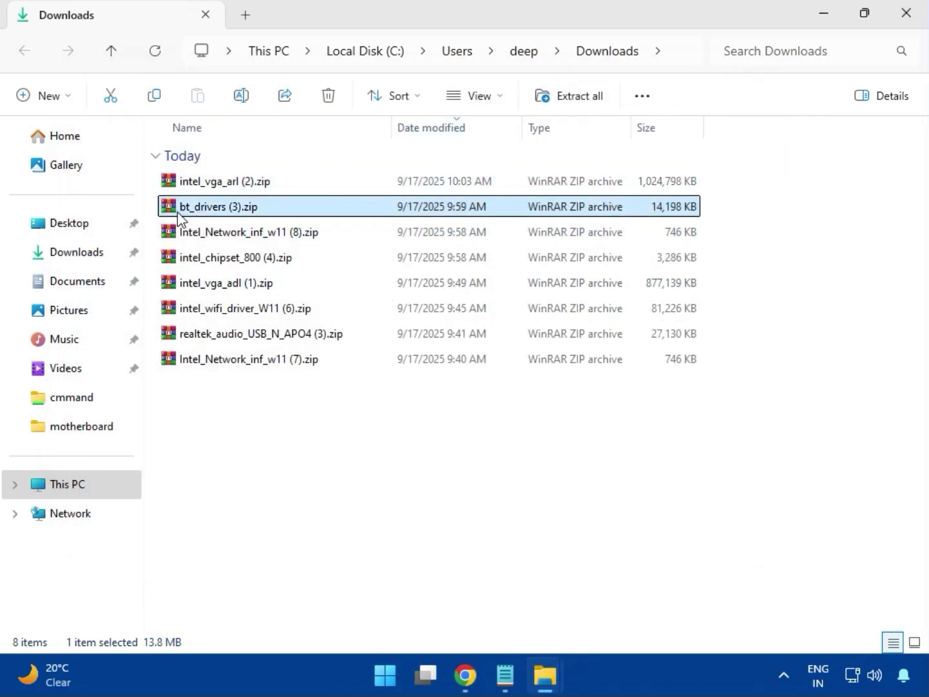
{"action": "double_click", "coordinate": [223, 208]}
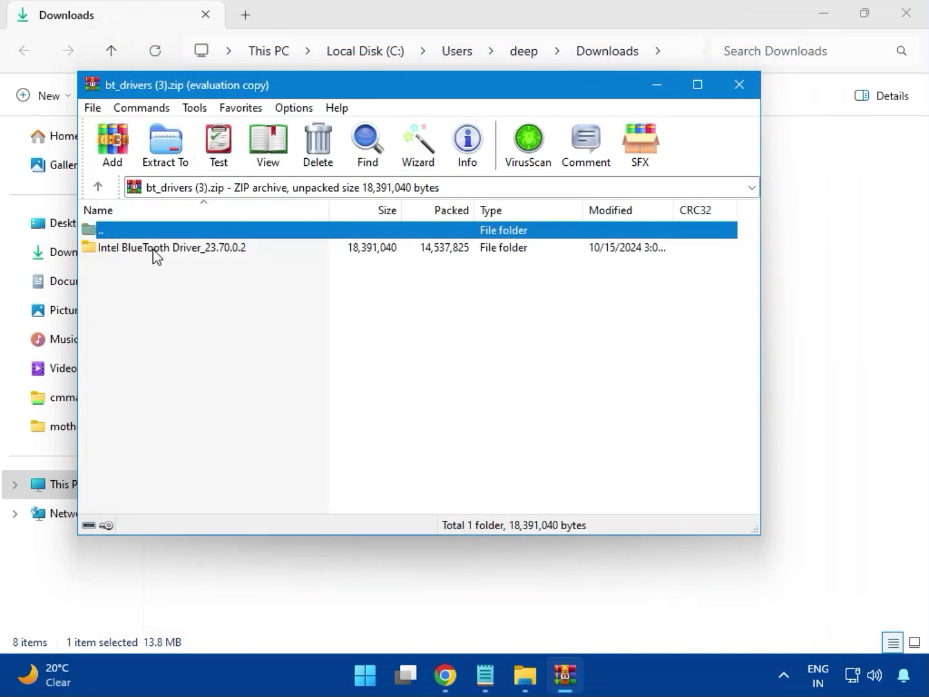
{"action": "left_click", "coordinate": [153, 251]}
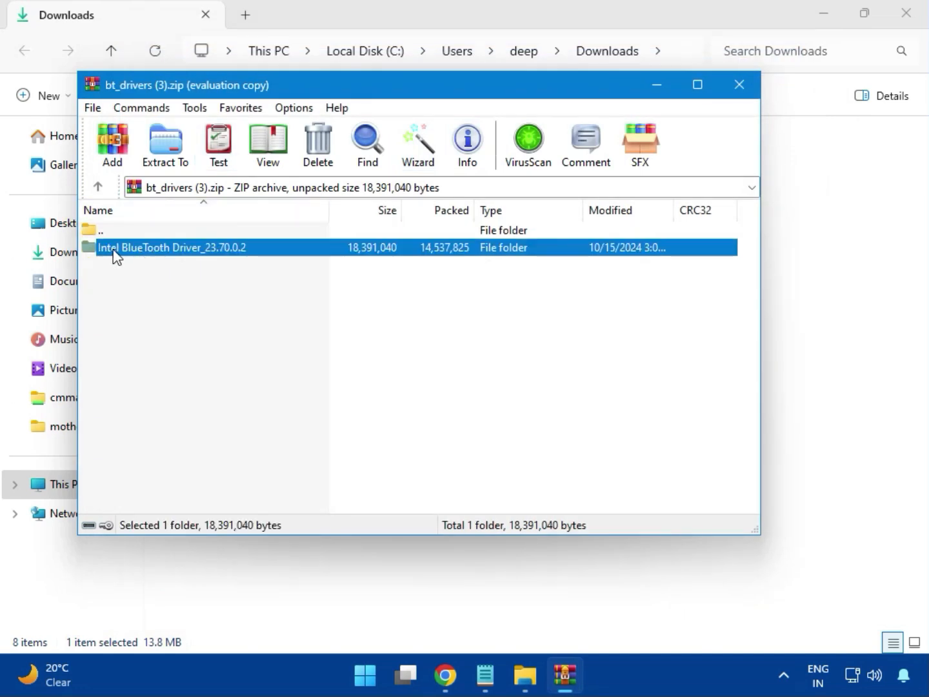
{"action": "double_click", "coordinate": [173, 252]}
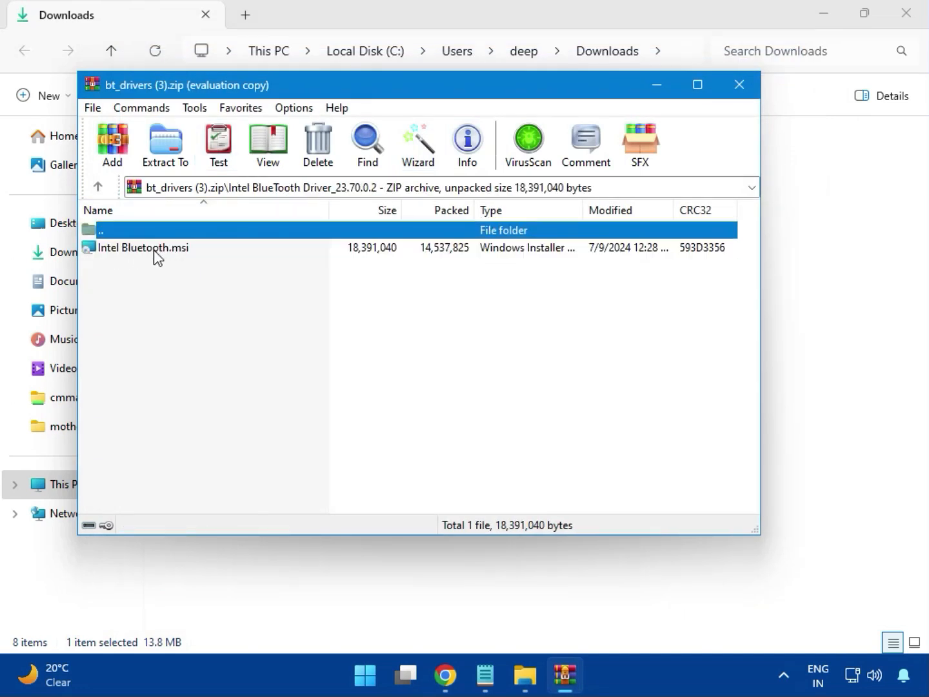
Install Intel Bluetooth.msi with the Typical setup type, accepting the license agreement, then close the archive.
{"action": "double_click", "coordinate": [155, 252]}
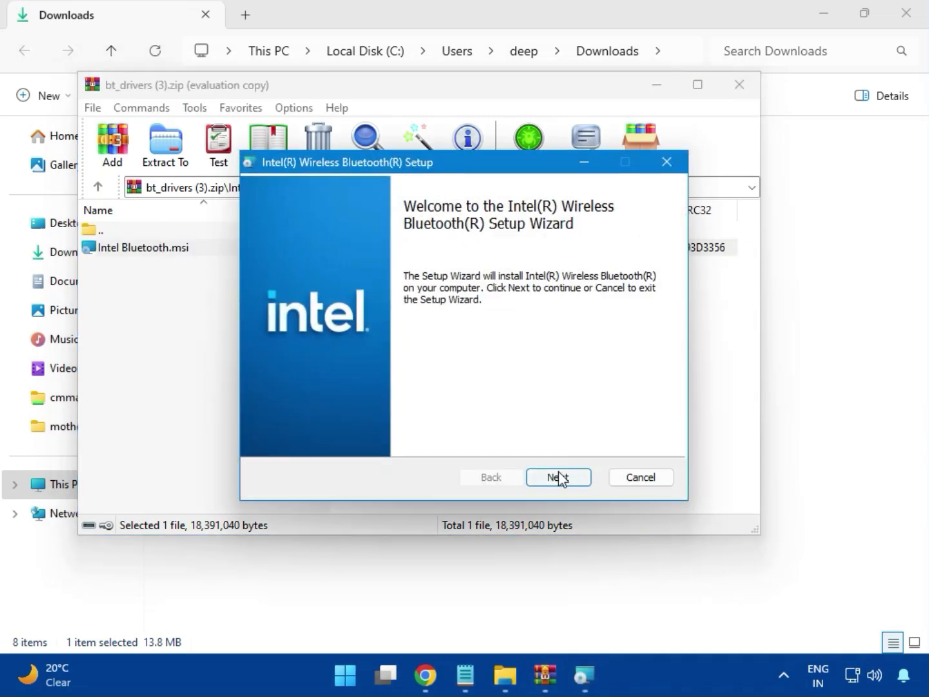
{"action": "left_click", "coordinate": [557, 478]}
{"action": "left_click", "coordinate": [326, 439]}
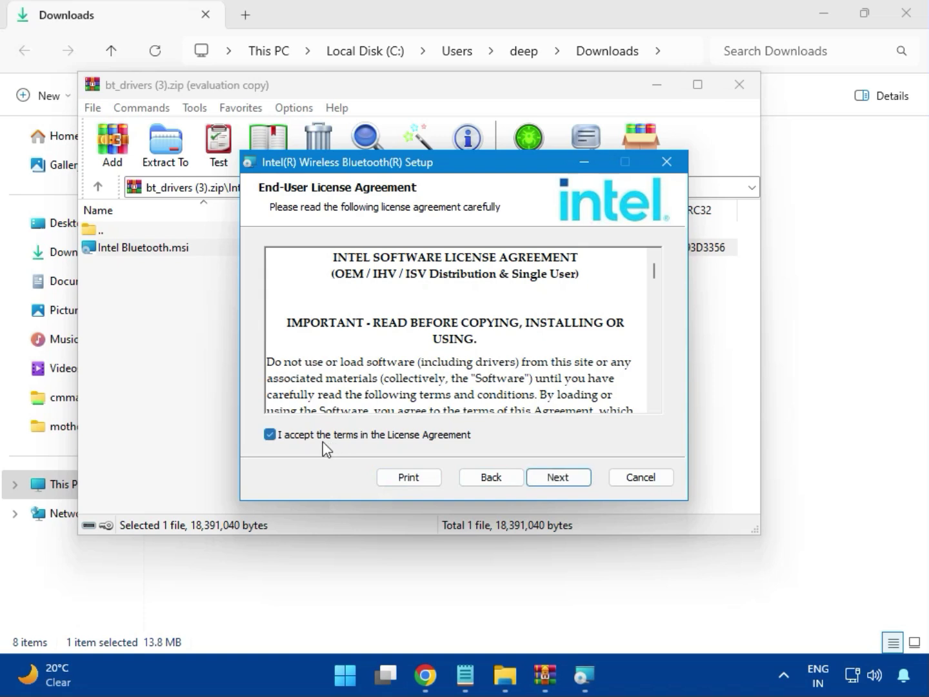
{"action": "left_click", "coordinate": [553, 477]}
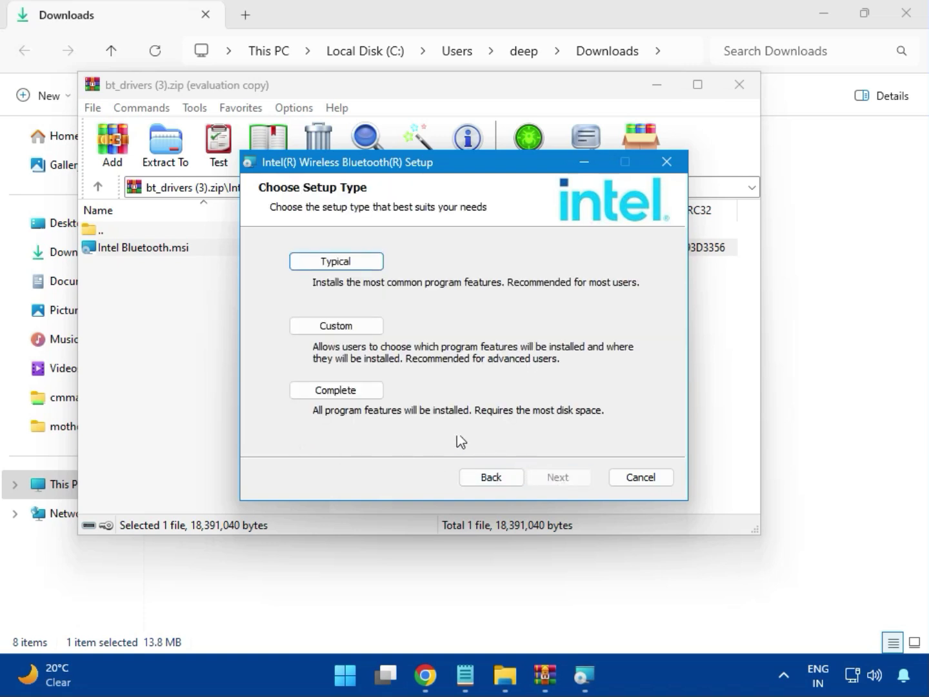
{"action": "left_click", "coordinate": [322, 263]}
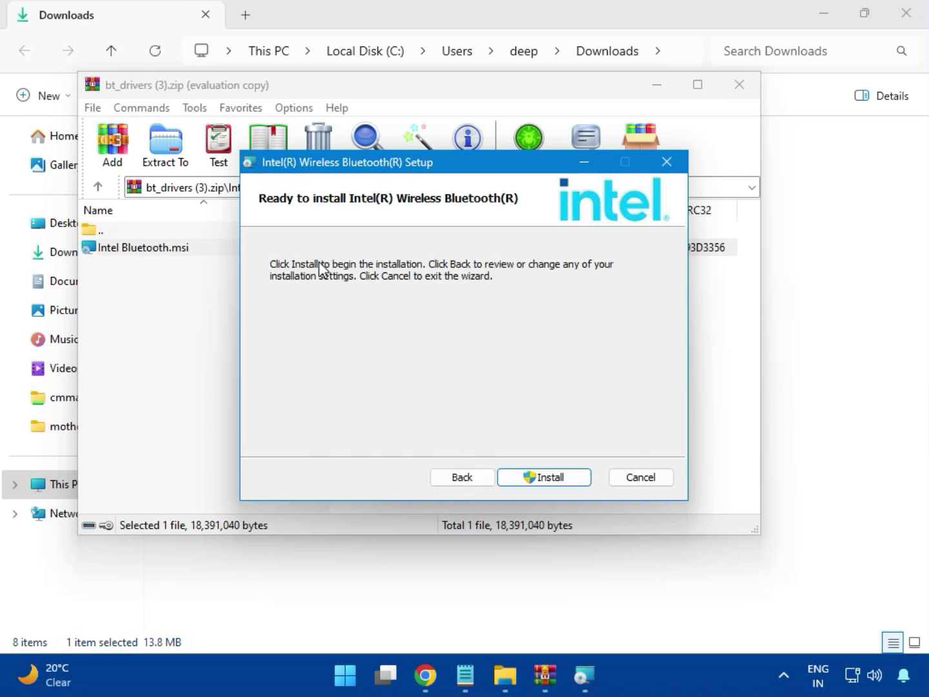
{"action": "left_click", "coordinate": [533, 478]}
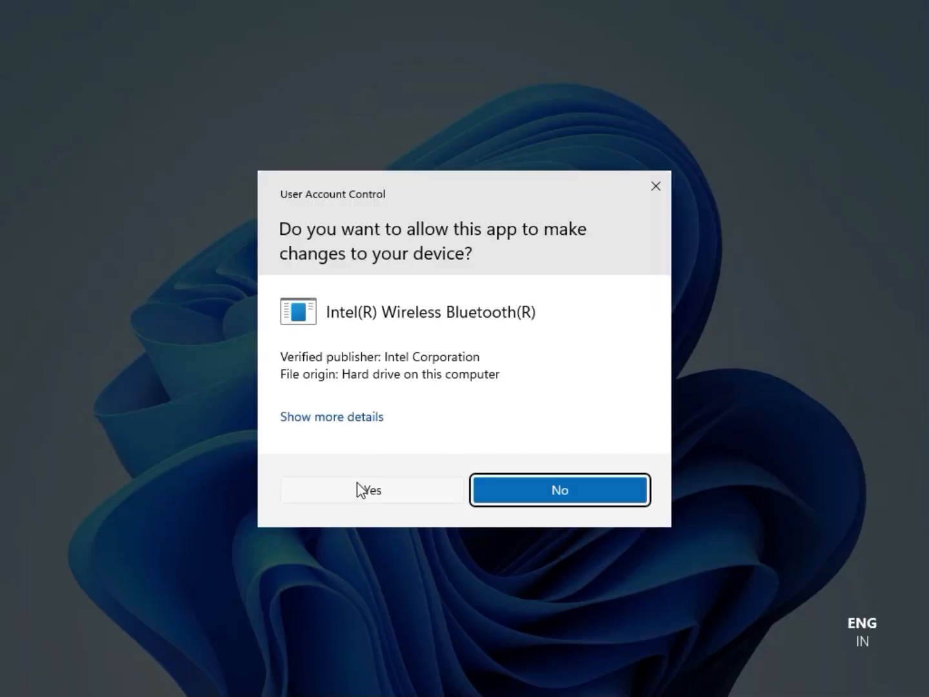
{"action": "left_click", "coordinate": [359, 484]}
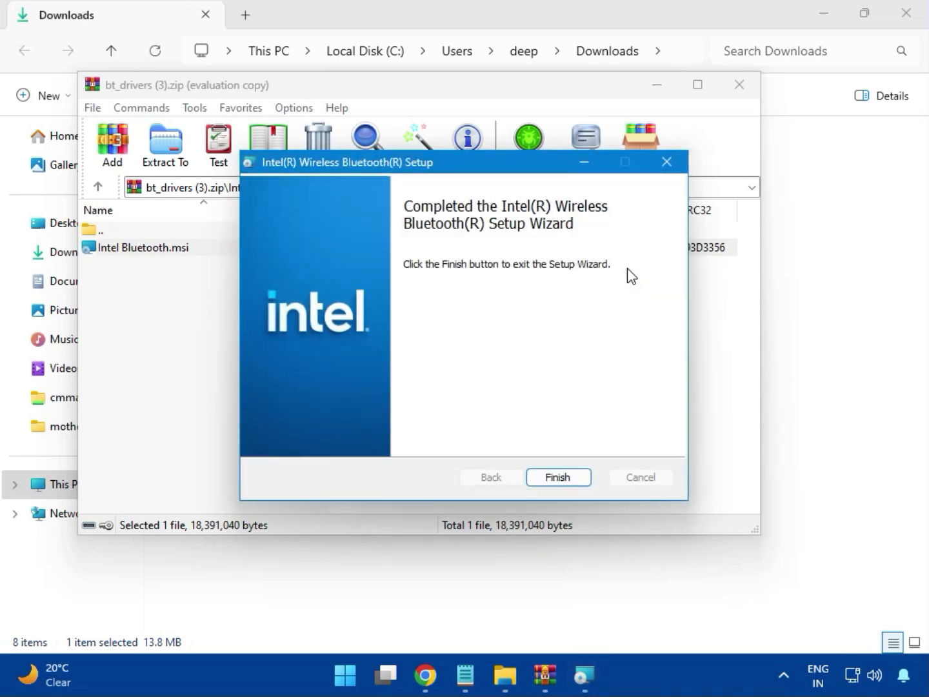
{"action": "left_click", "coordinate": [557, 478]}
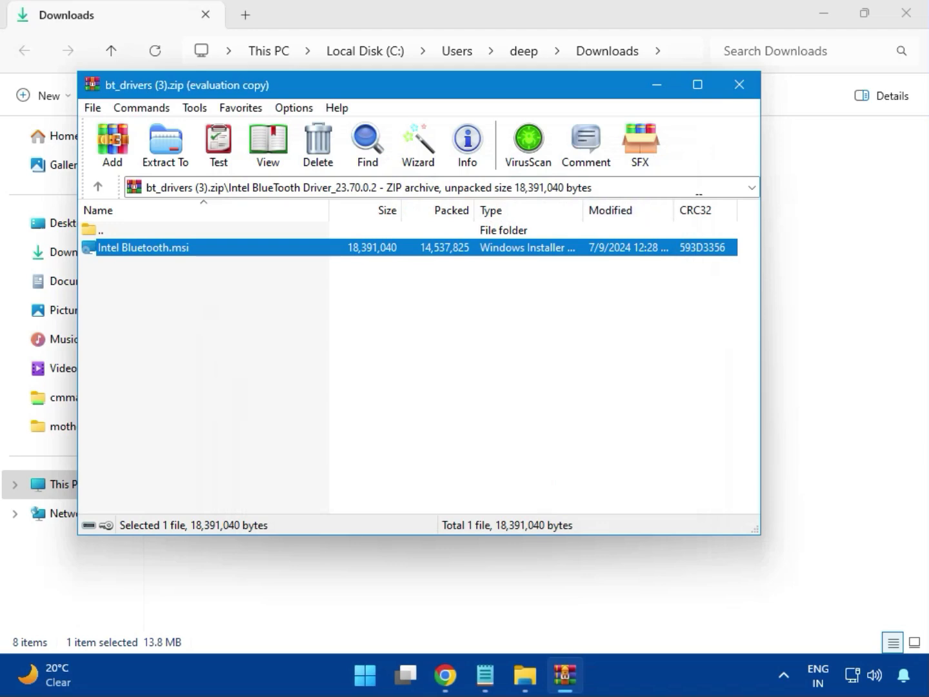
{"action": "left_click", "coordinate": [749, 96]}
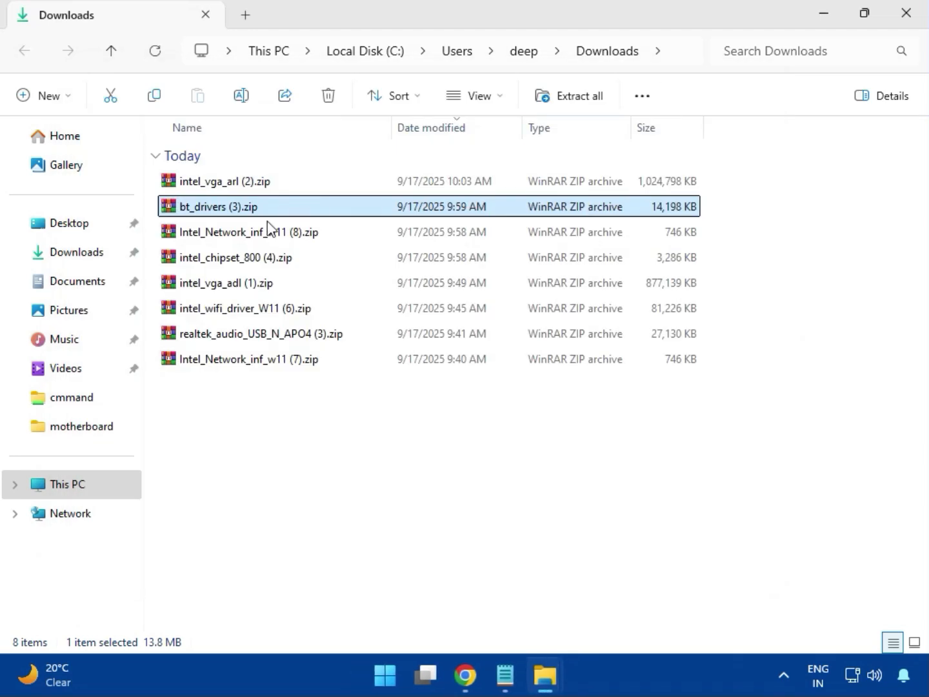
Open the Intel_Network_inf_w11 (8).zip archive and its W11 folder.
{"action": "left_click", "coordinate": [242, 244]}
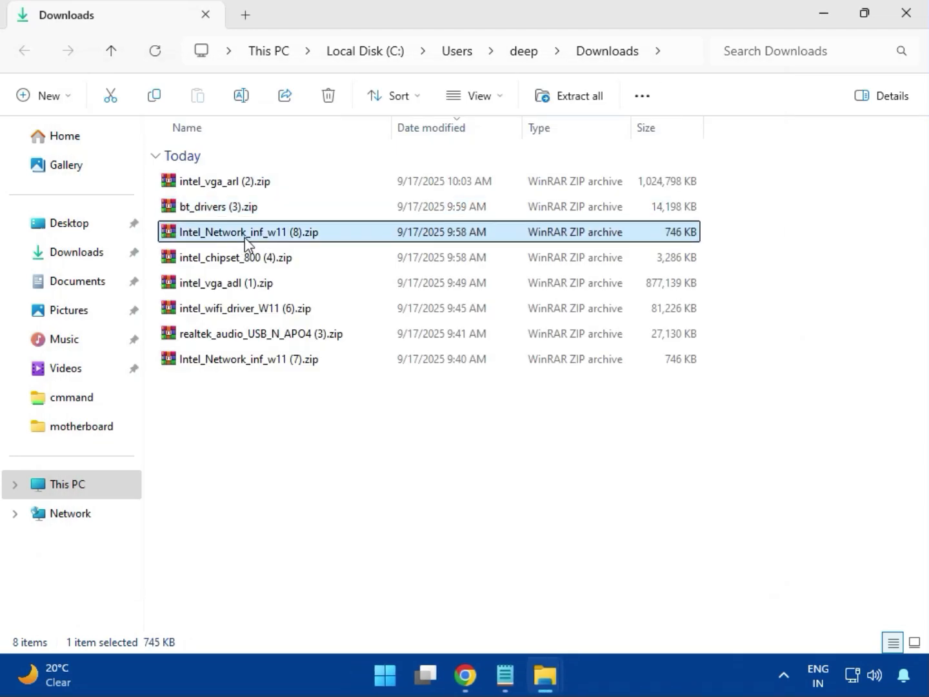
{"action": "double_click", "coordinate": [259, 234]}
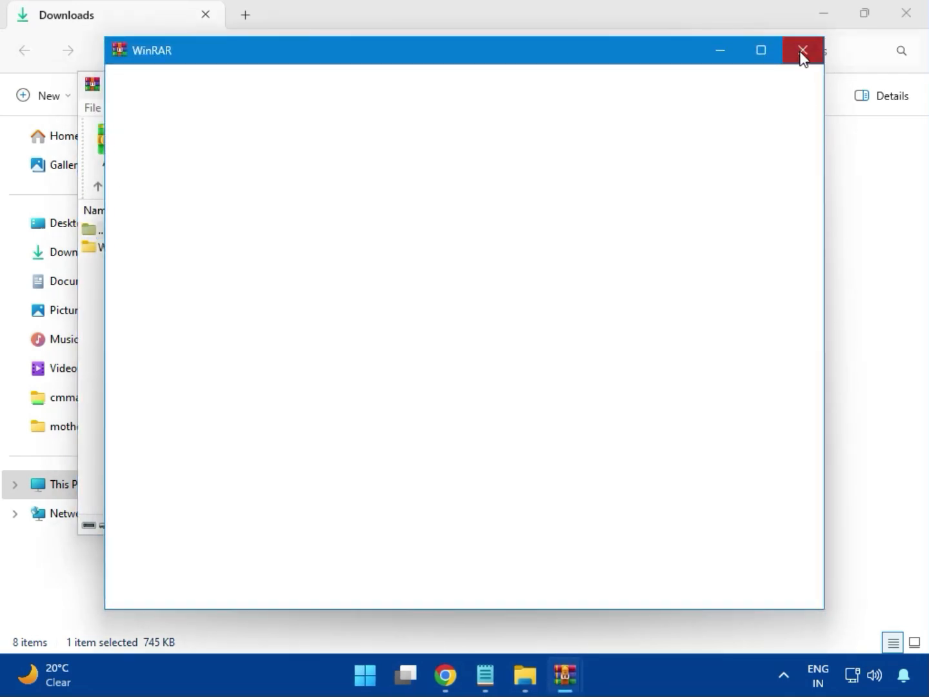
{"action": "left_click", "coordinate": [110, 248]}
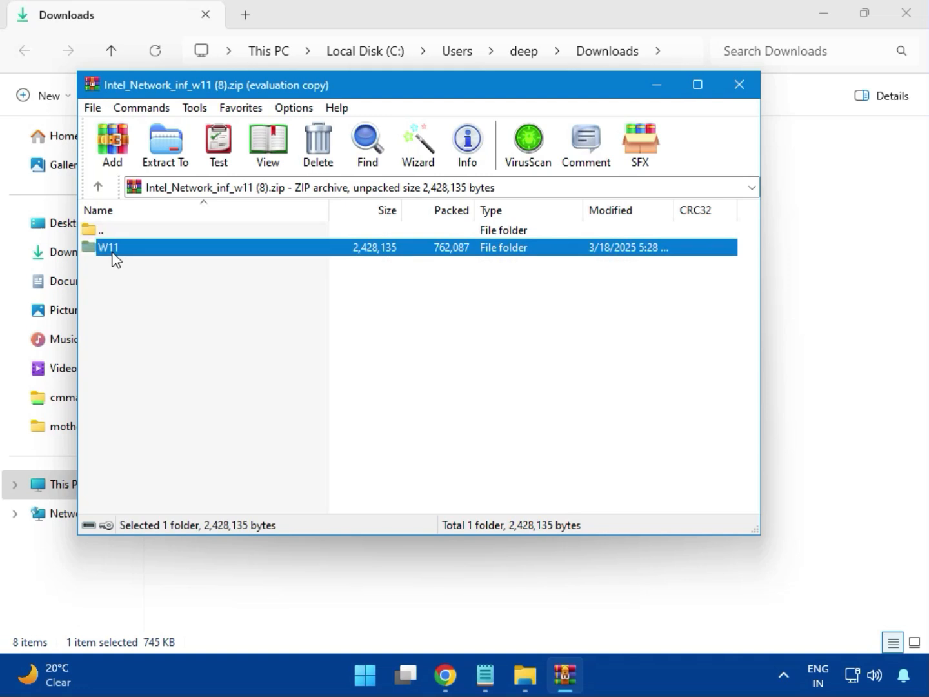
{"action": "double_click", "coordinate": [118, 253]}
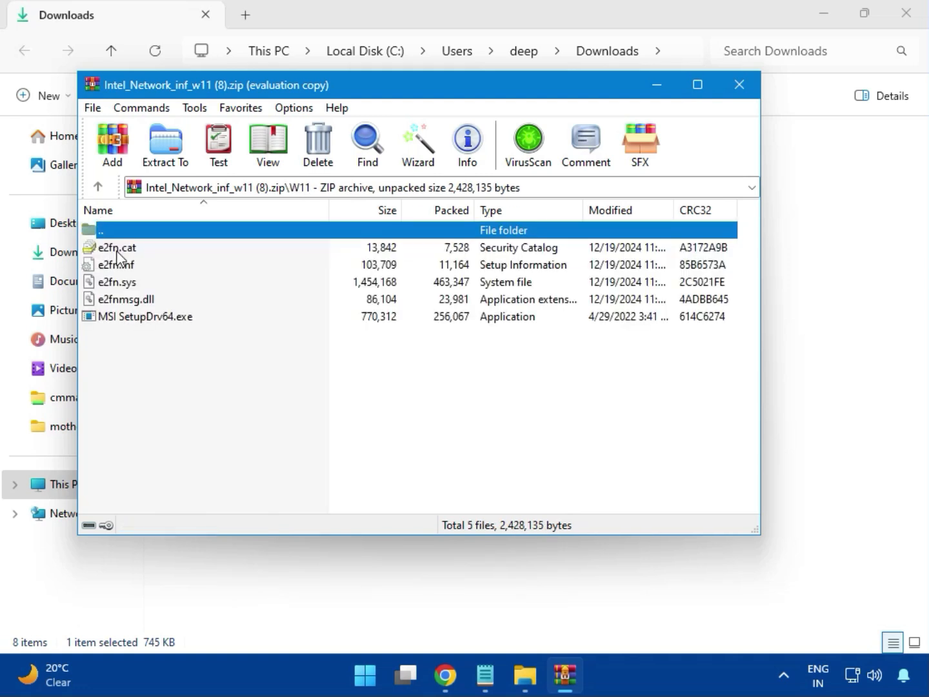
Try to install the network driver by running MSI SetupDrv64.exe with admin permission, then close the tool and the archive.
{"action": "double_click", "coordinate": [173, 317]}
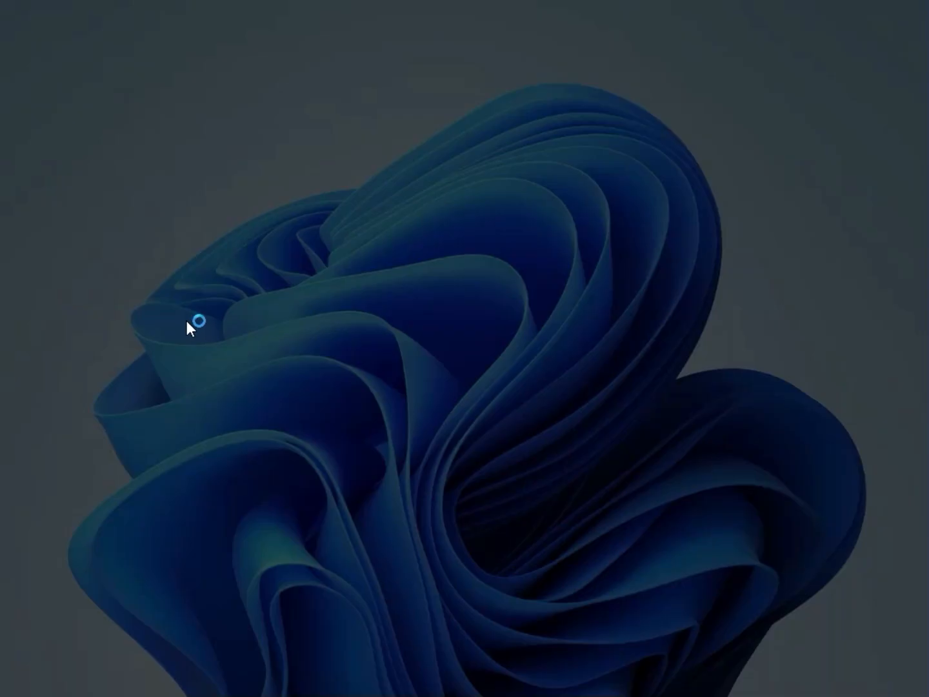
{"action": "left_click", "coordinate": [346, 481]}
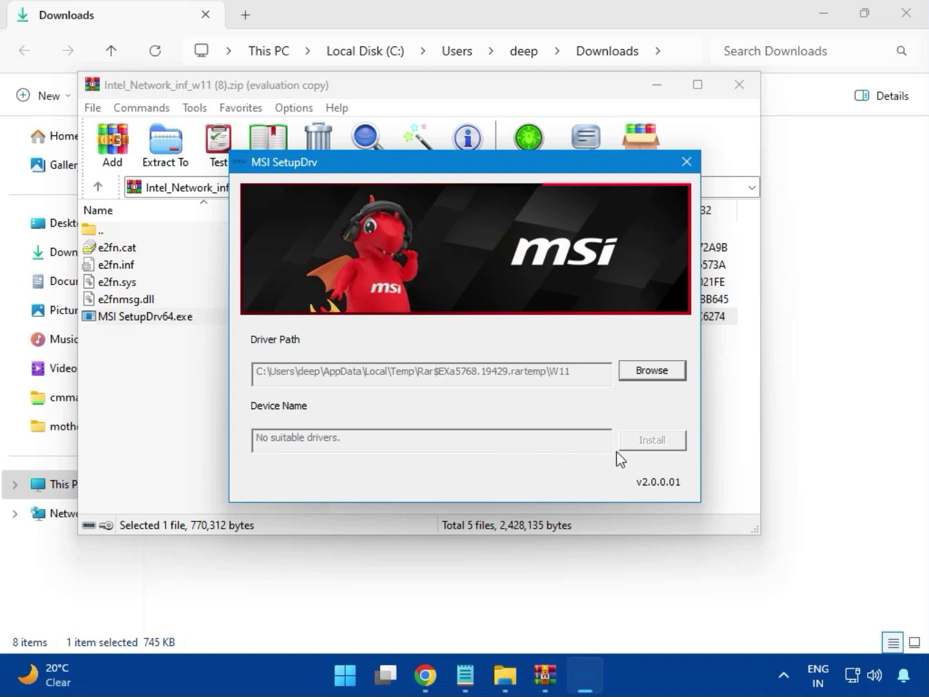
{"action": "left_click", "coordinate": [687, 163]}
{"action": "left_click", "coordinate": [739, 86]}
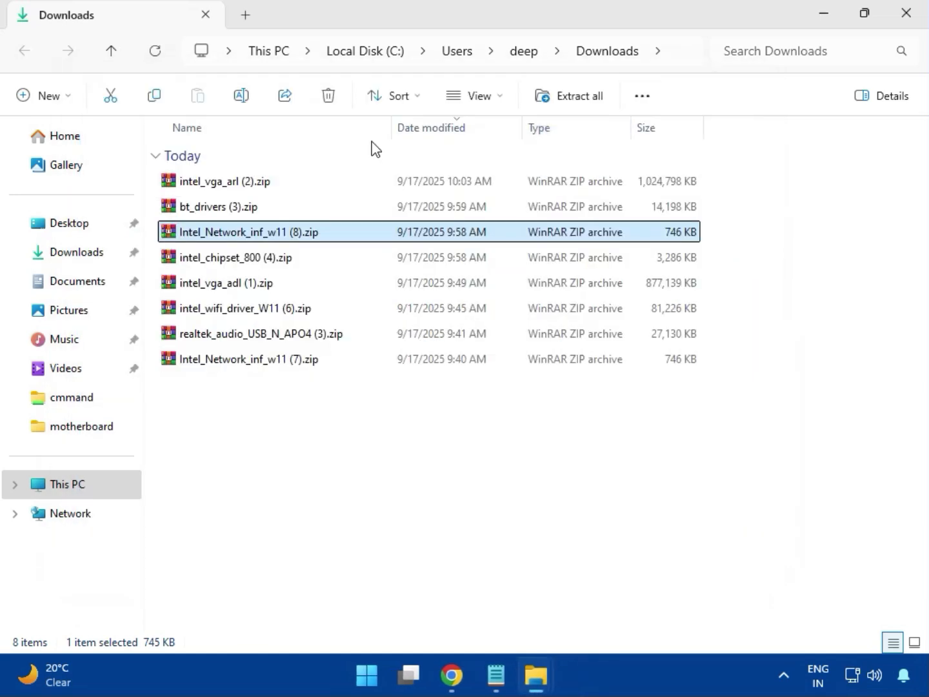
Open the intel_chipset_800 (4).zip archive, dismissing the license reminder, and its Intel Chipset Driver_10.1.20062.8627 folder.
{"action": "left_click", "coordinate": [215, 259]}
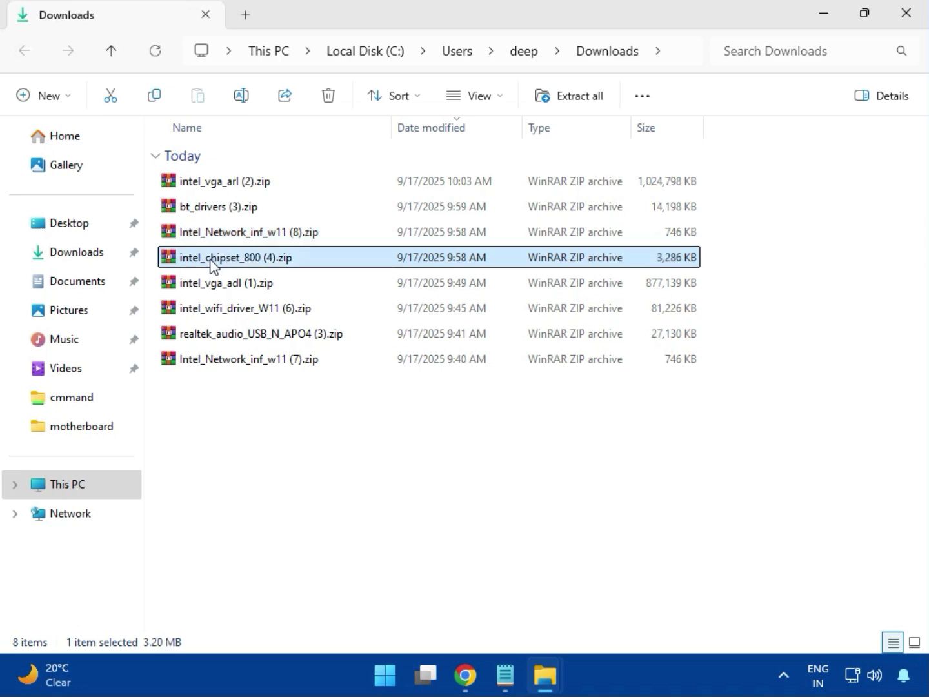
{"action": "double_click", "coordinate": [263, 264]}
{"action": "left_click", "coordinate": [132, 257]}
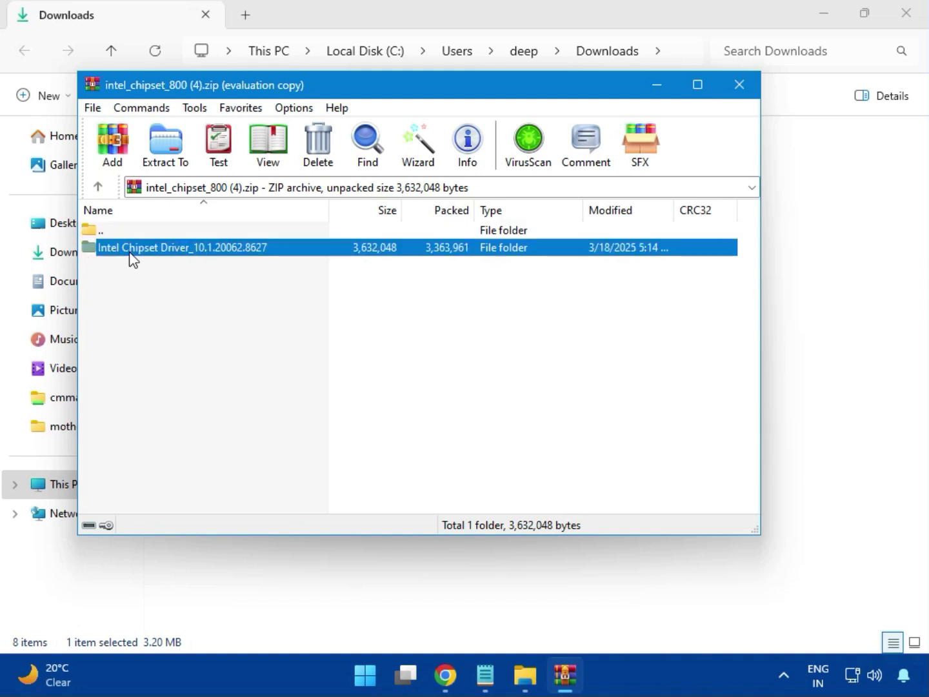
{"action": "left_click", "coordinate": [558, 237]}
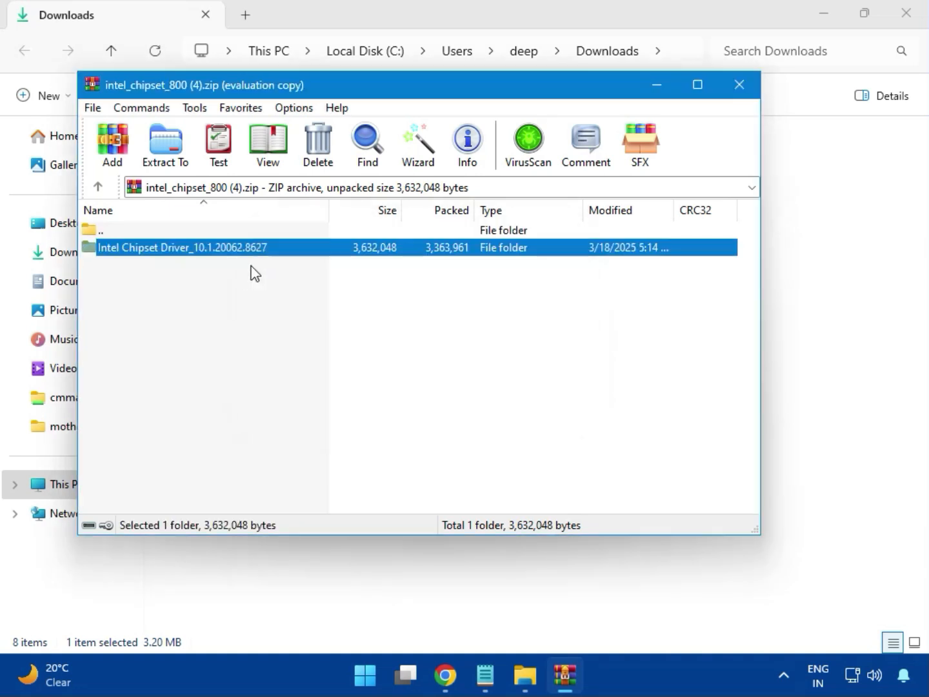
{"action": "double_click", "coordinate": [227, 251]}
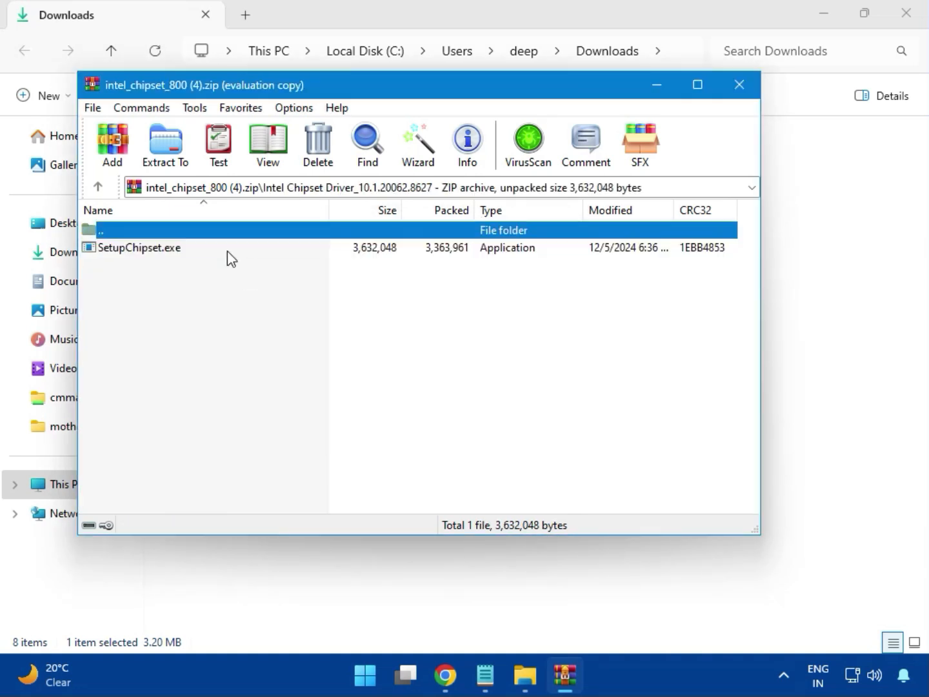
Try to install the Intel chipset software via SetupChipset.exe, accepting the license with admin permission, then close the archive.
{"action": "double_click", "coordinate": [150, 252]}
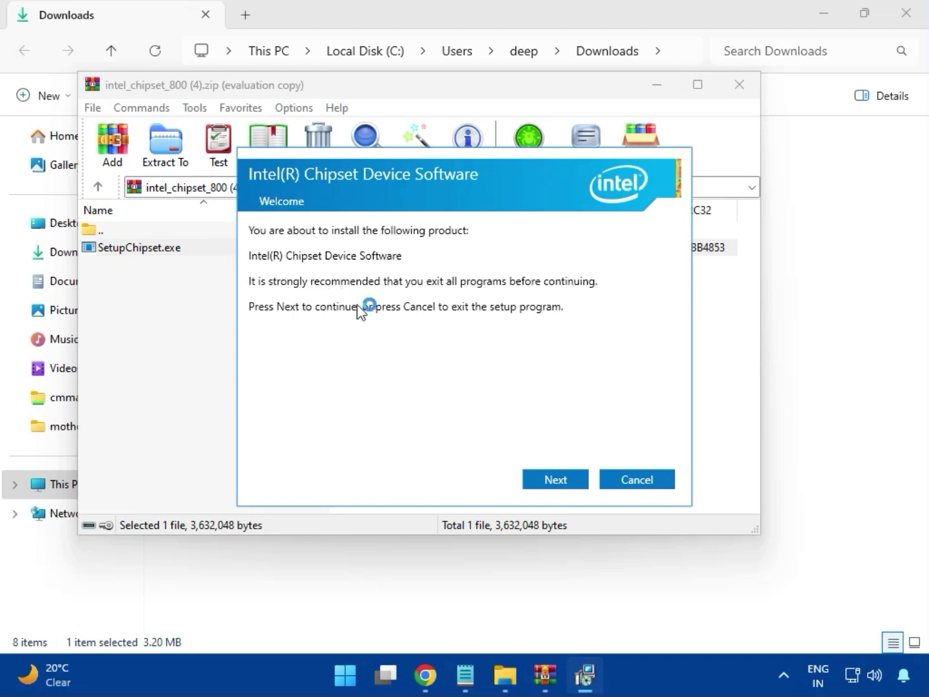
{"action": "left_click", "coordinate": [558, 479]}
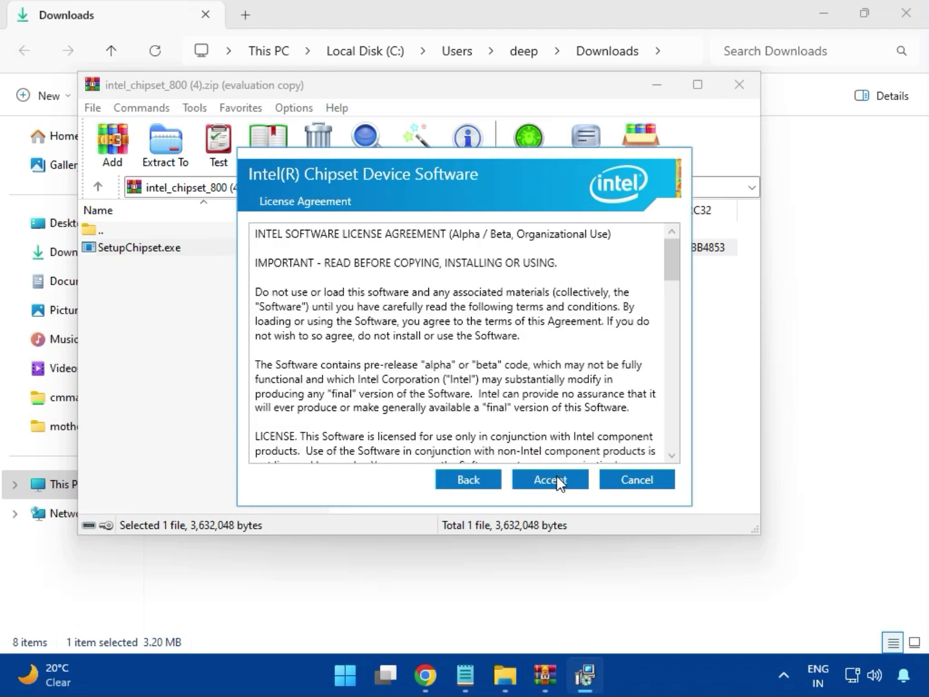
{"action": "left_click", "coordinate": [555, 478]}
{"action": "left_click", "coordinate": [556, 478]}
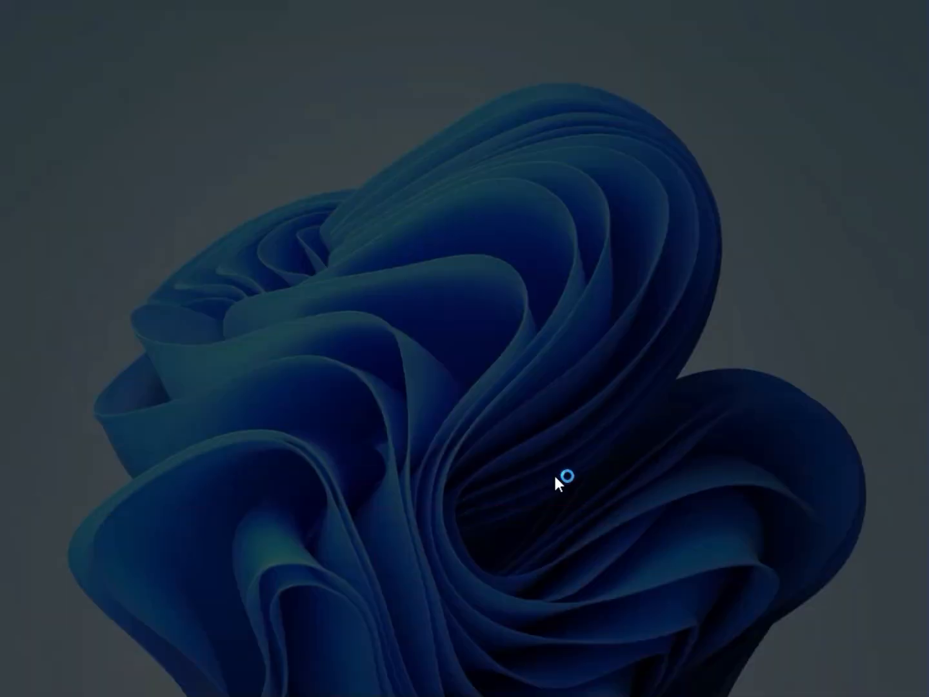
{"action": "left_click", "coordinate": [416, 492]}
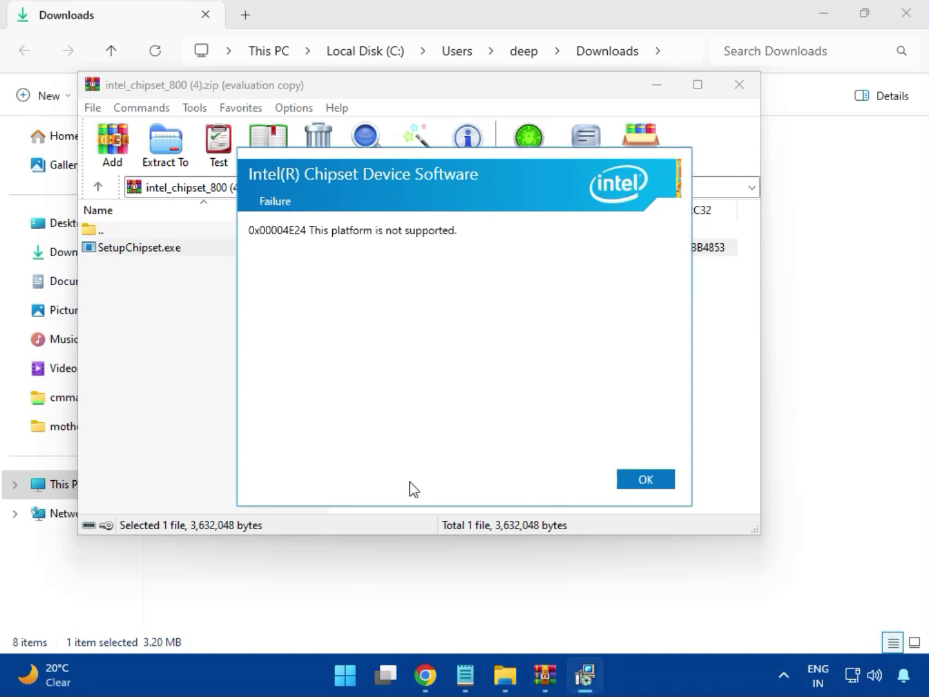
{"action": "left_click", "coordinate": [634, 482]}
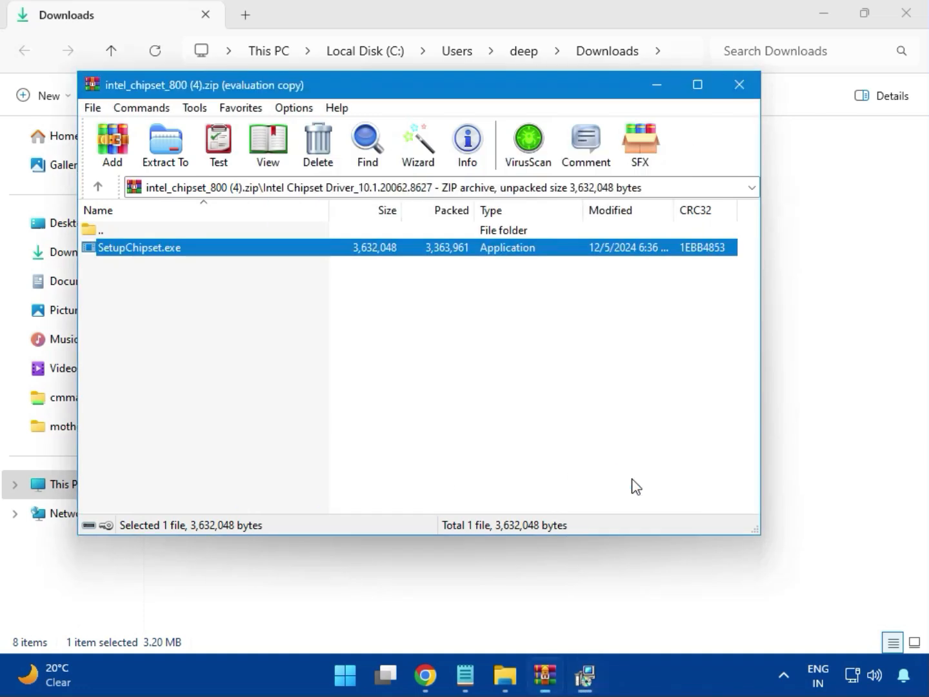
{"action": "left_click", "coordinate": [739, 94]}
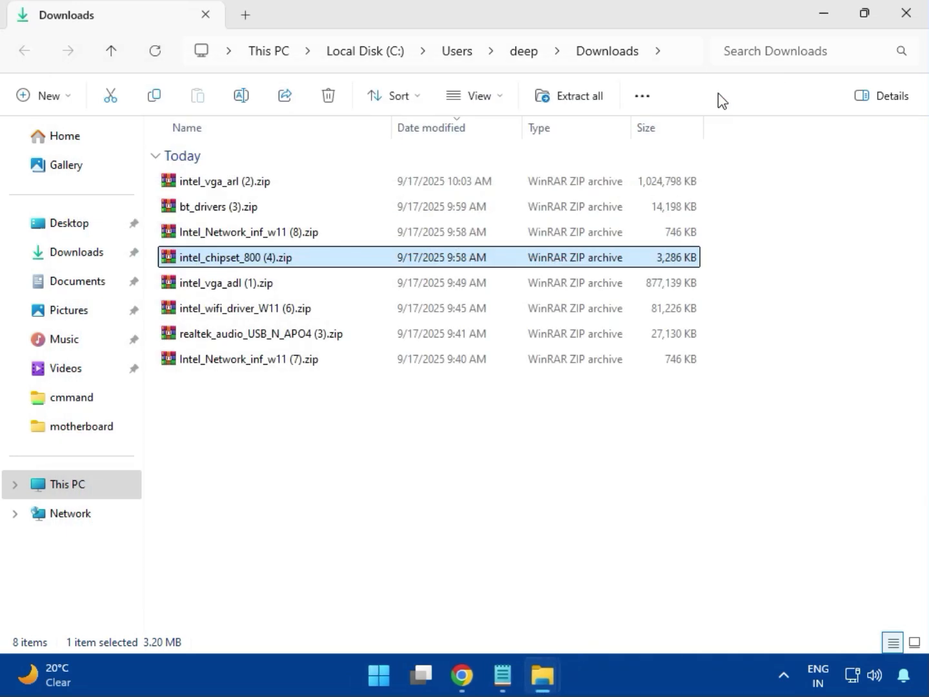
{"action": "left_click", "coordinate": [238, 287]}
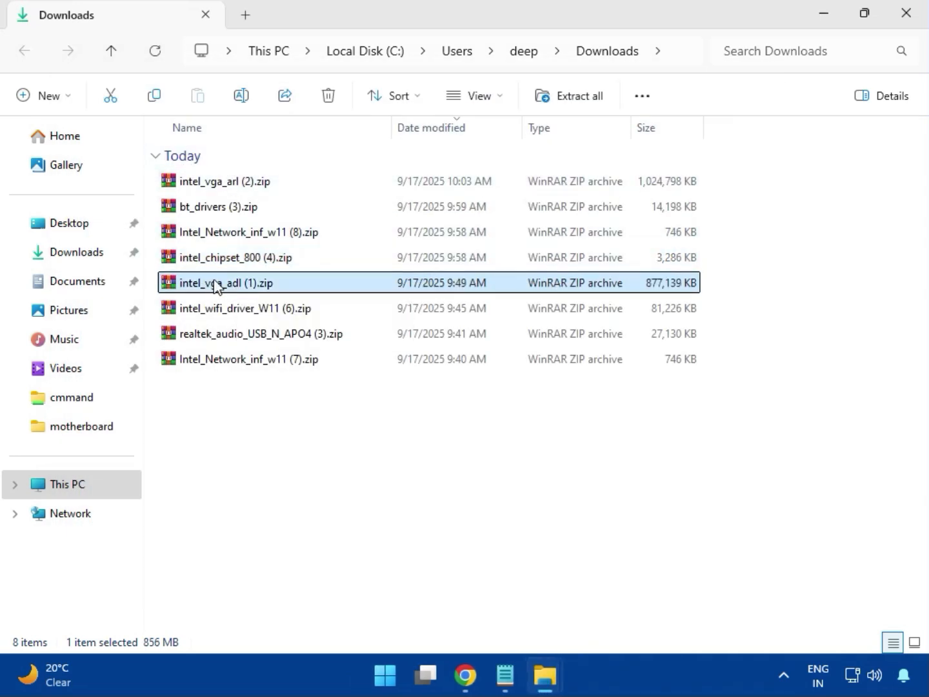
{"action": "double_click", "coordinate": [229, 284]}
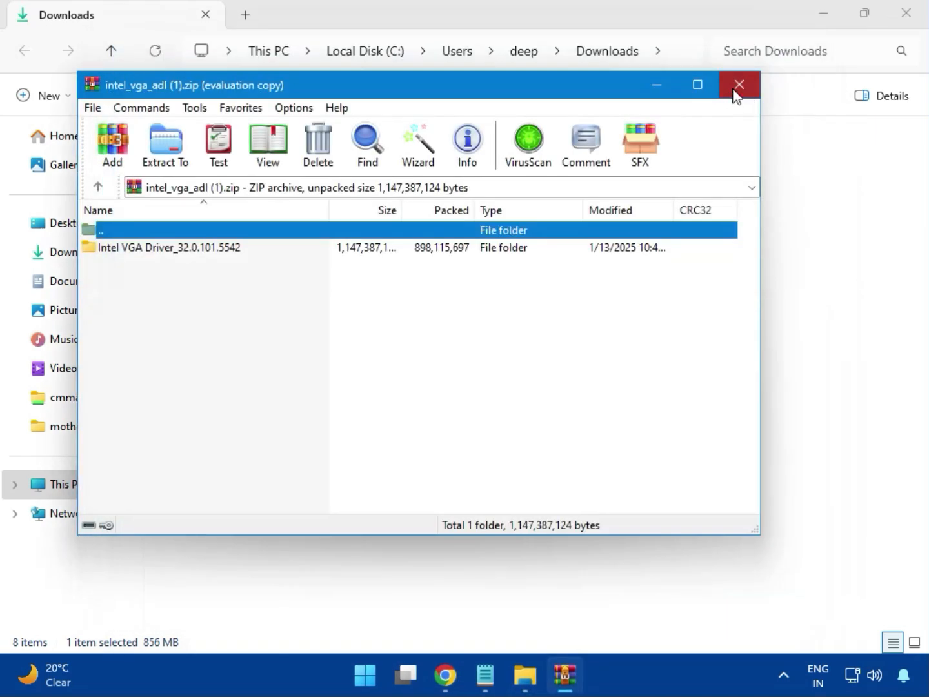
{"action": "left_click", "coordinate": [736, 90]}
Open the intel_wifi_driver_W11 (6).zip archive, dismissing the license reminder, and its Intel WIFI Driver_23.40.0.4 folder.
{"action": "left_click", "coordinate": [238, 311]}
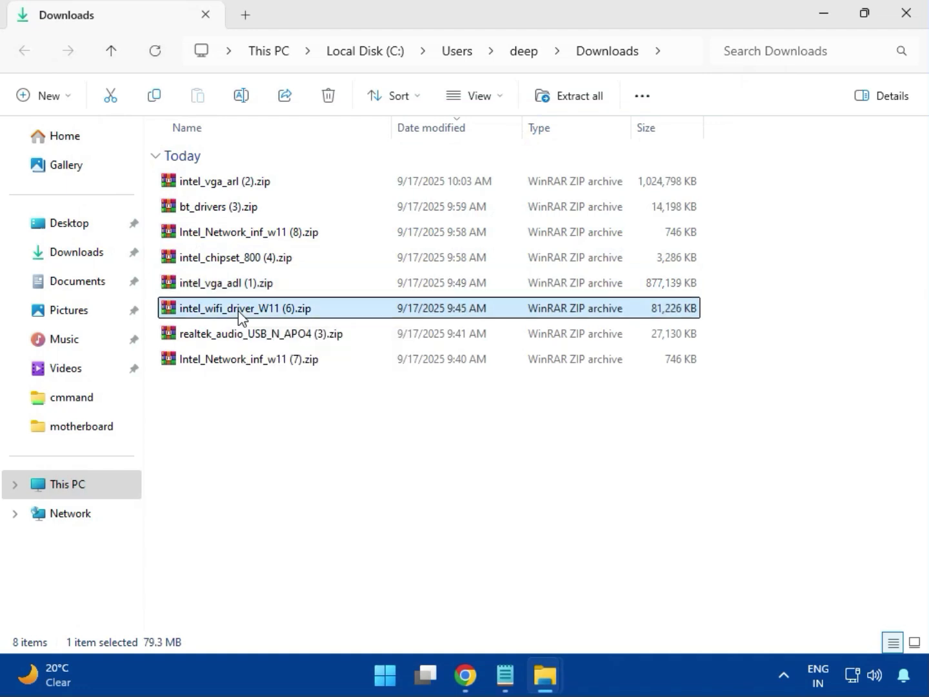
{"action": "double_click", "coordinate": [238, 314]}
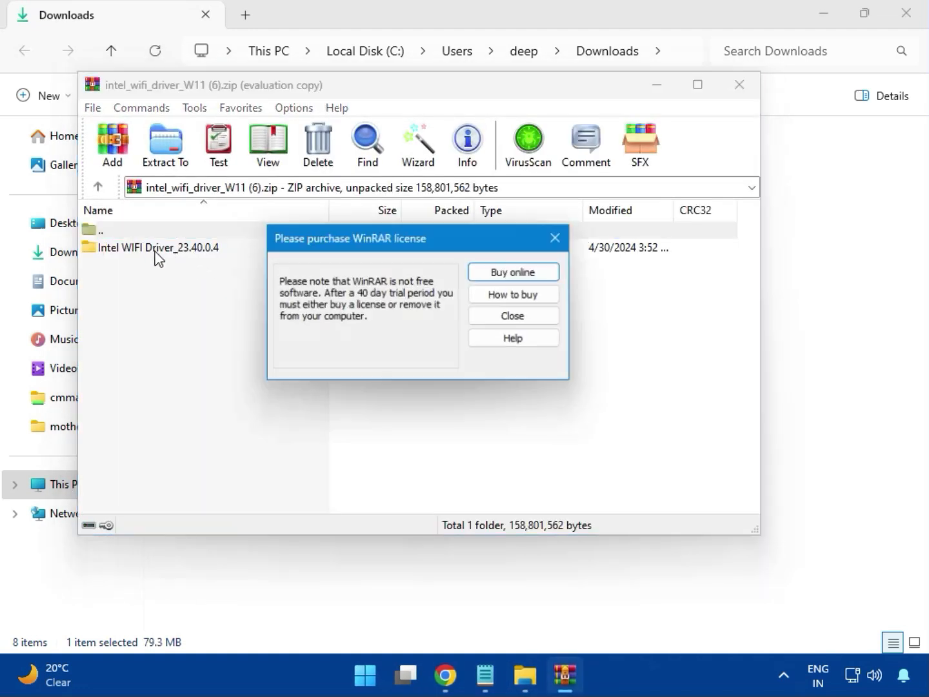
{"action": "left_click", "coordinate": [556, 239]}
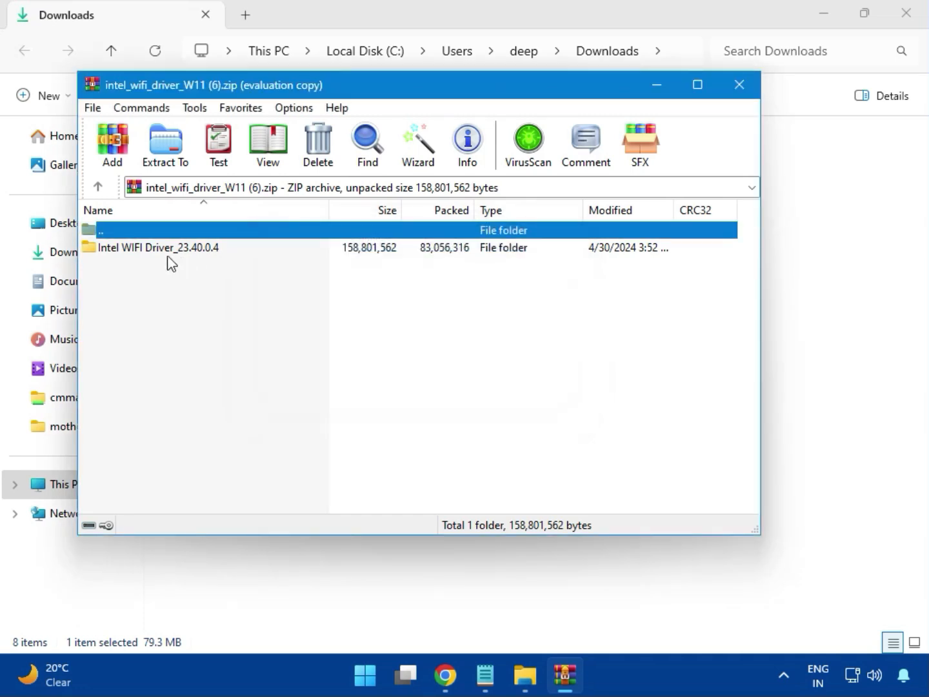
{"action": "double_click", "coordinate": [149, 247]}
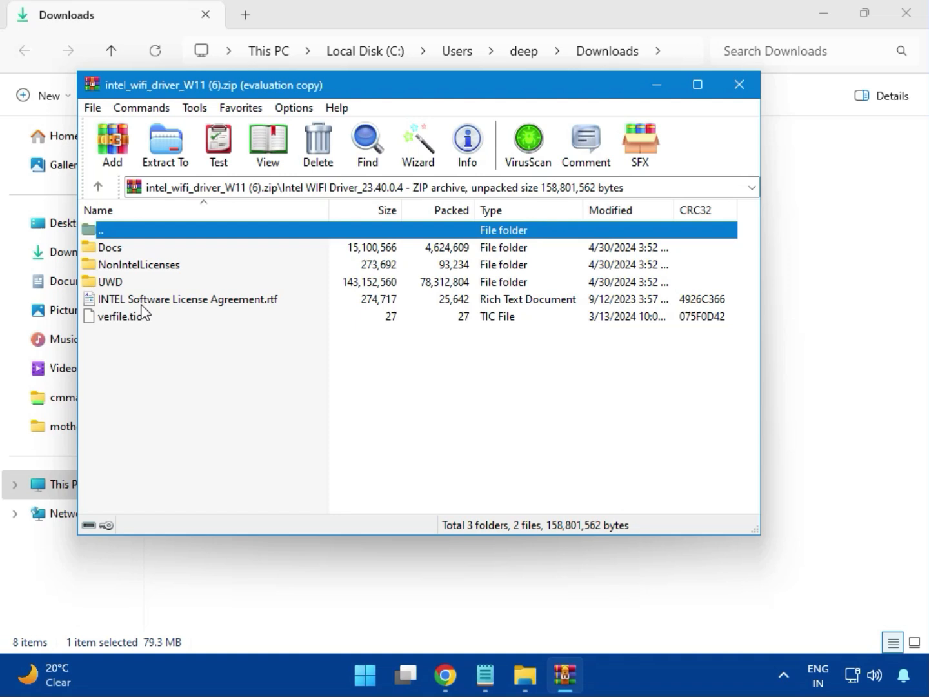
Navigate through the UWD and Win64 folders into the Installer folder, briefly browsing the Drivers folder.
{"action": "double_click", "coordinate": [122, 281]}
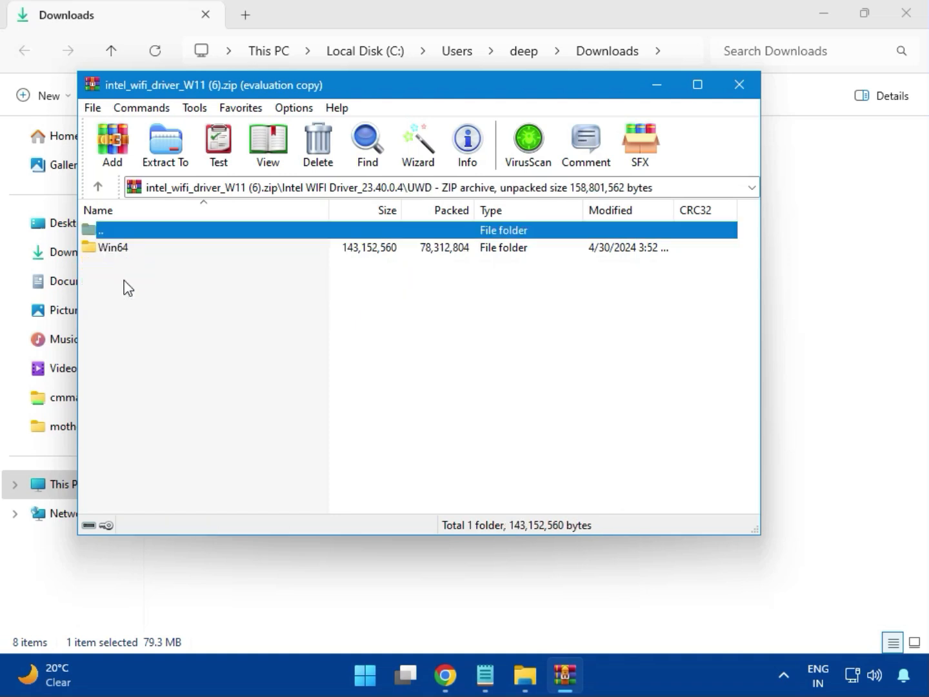
{"action": "double_click", "coordinate": [125, 253]}
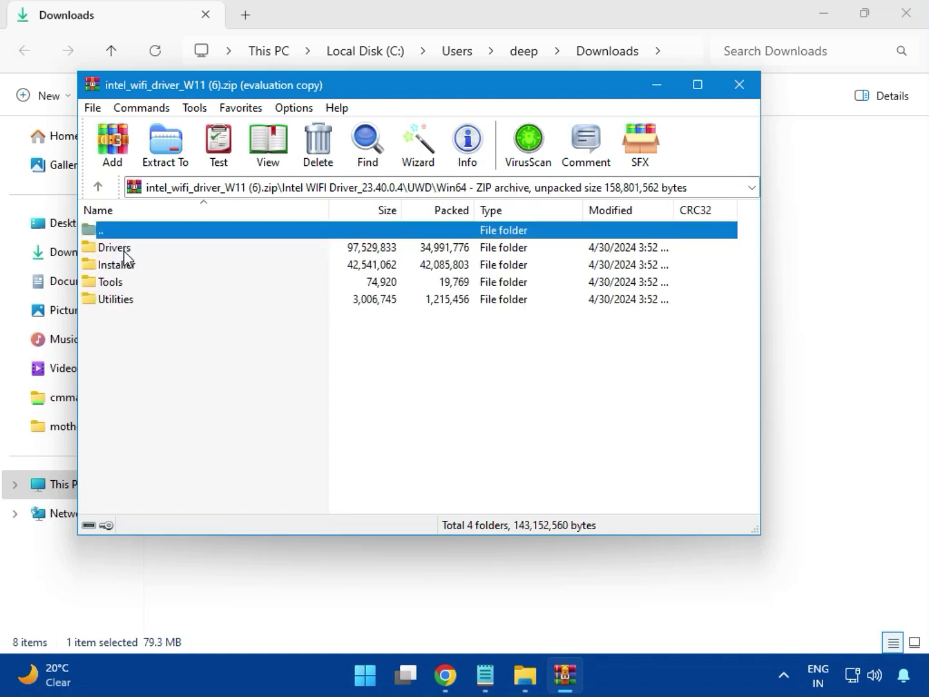
{"action": "double_click", "coordinate": [124, 252]}
{"action": "scroll", "coordinate": [165, 375], "scroll_direction": "down", "scroll_amount": 1}
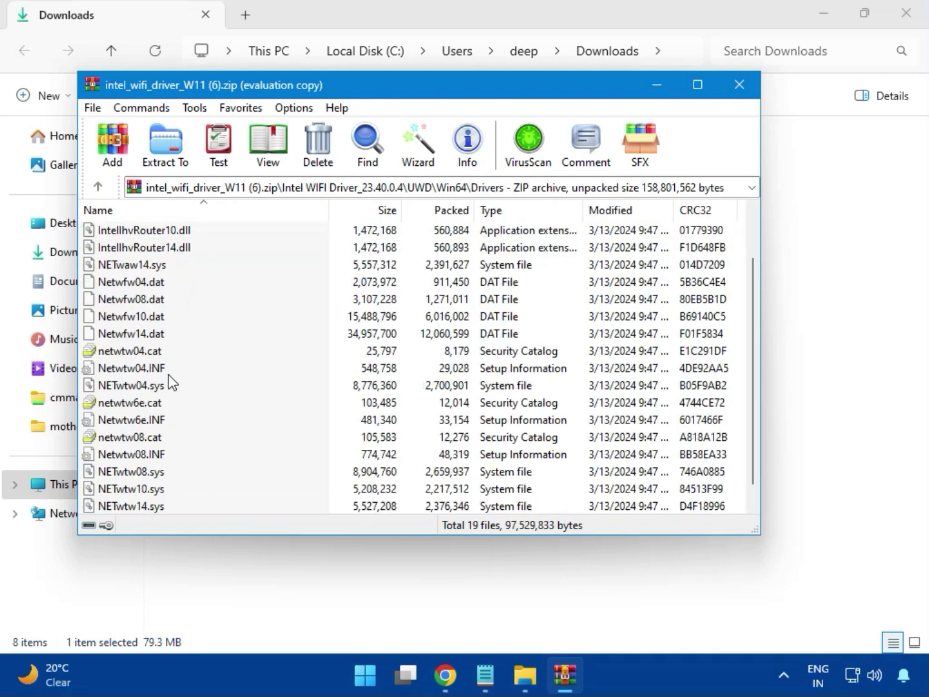
{"action": "scroll", "coordinate": [163, 431], "scroll_direction": "up", "scroll_amount": 2}
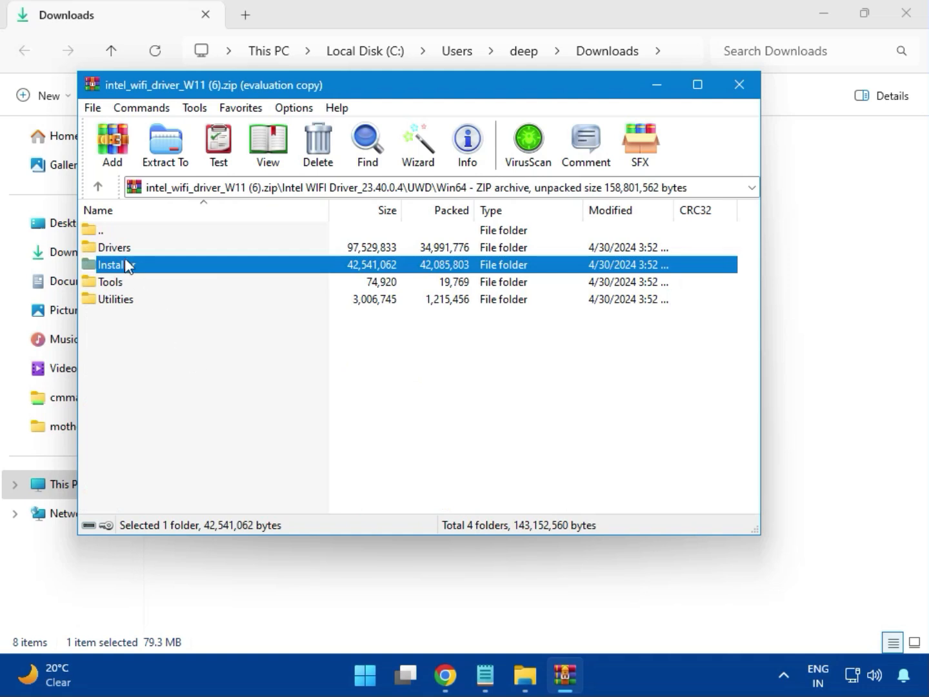
{"action": "double_click", "coordinate": [131, 267]}
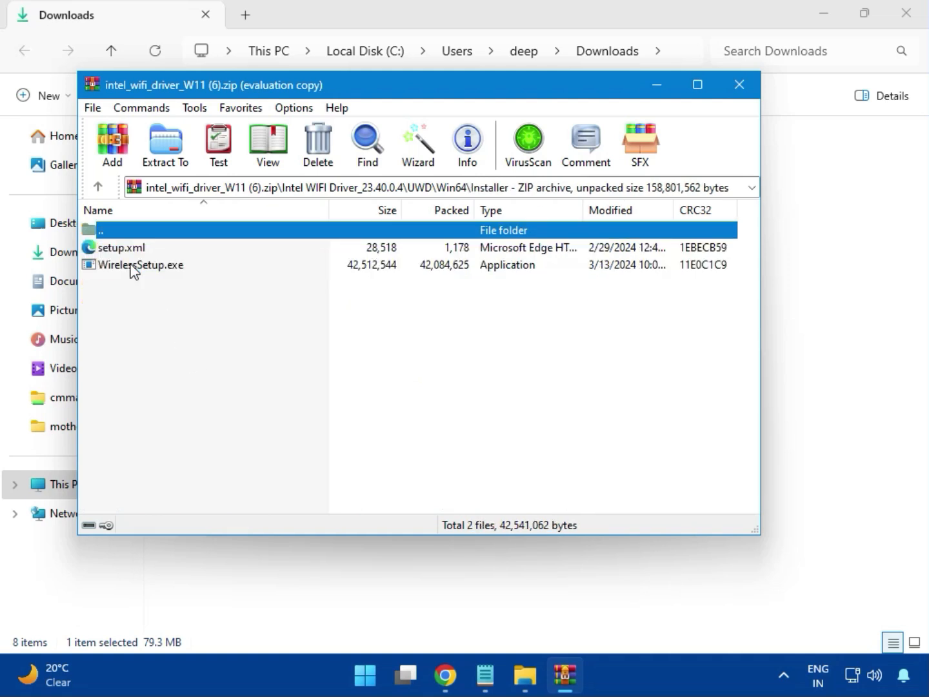
Install the Intel Wi-Fi software via WirelessSetup.exe, agreeing to the license terms with admin permission, then close the archive.
{"action": "left_click", "coordinate": [120, 267]}
{"action": "double_click", "coordinate": [147, 267]}
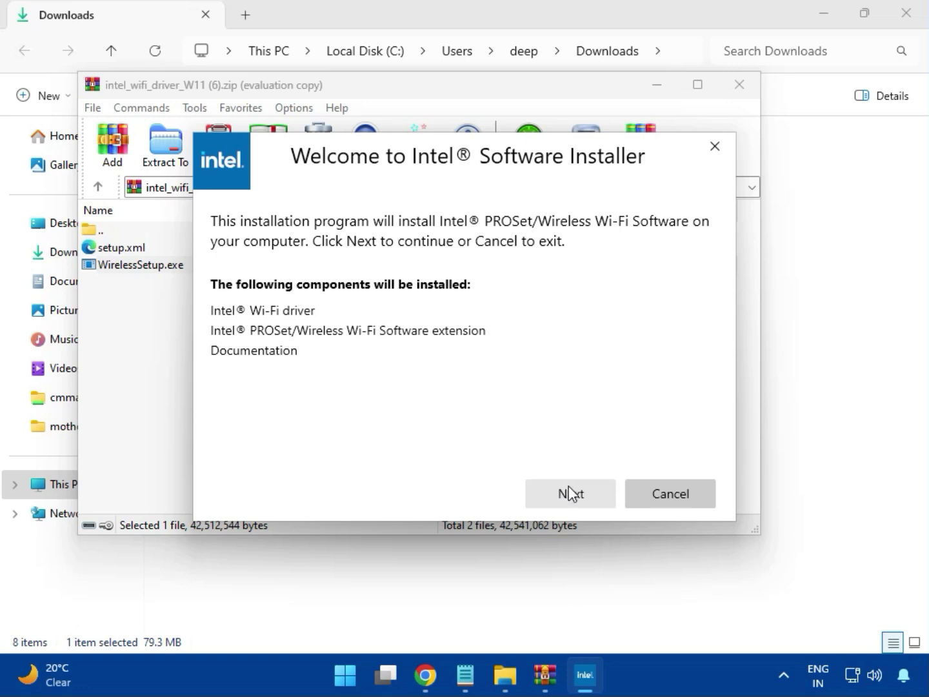
{"action": "left_click", "coordinate": [568, 486]}
{"action": "left_click", "coordinate": [403, 460]}
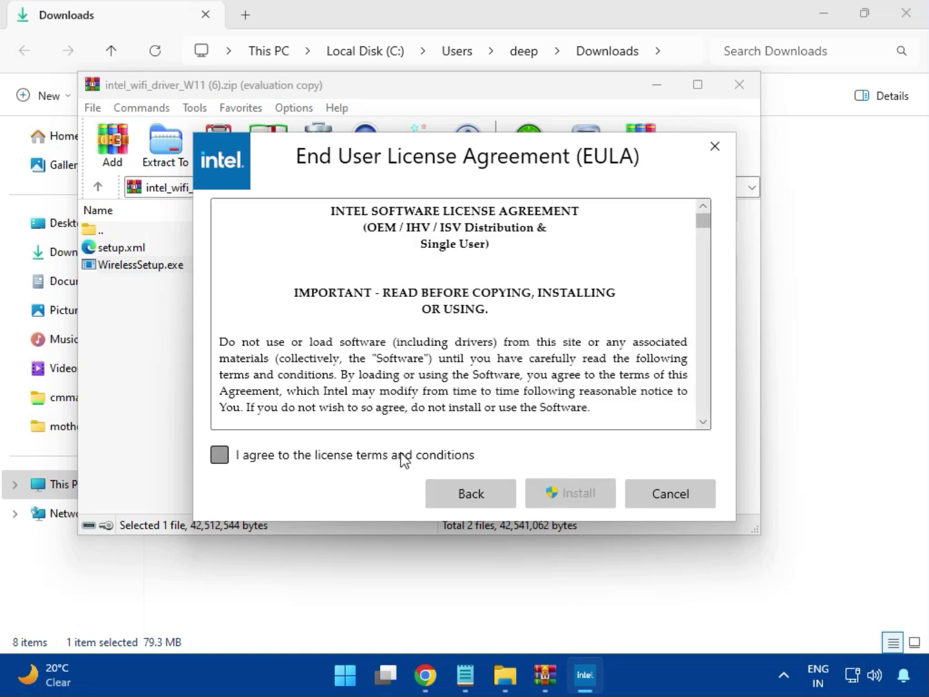
{"action": "left_click", "coordinate": [568, 491]}
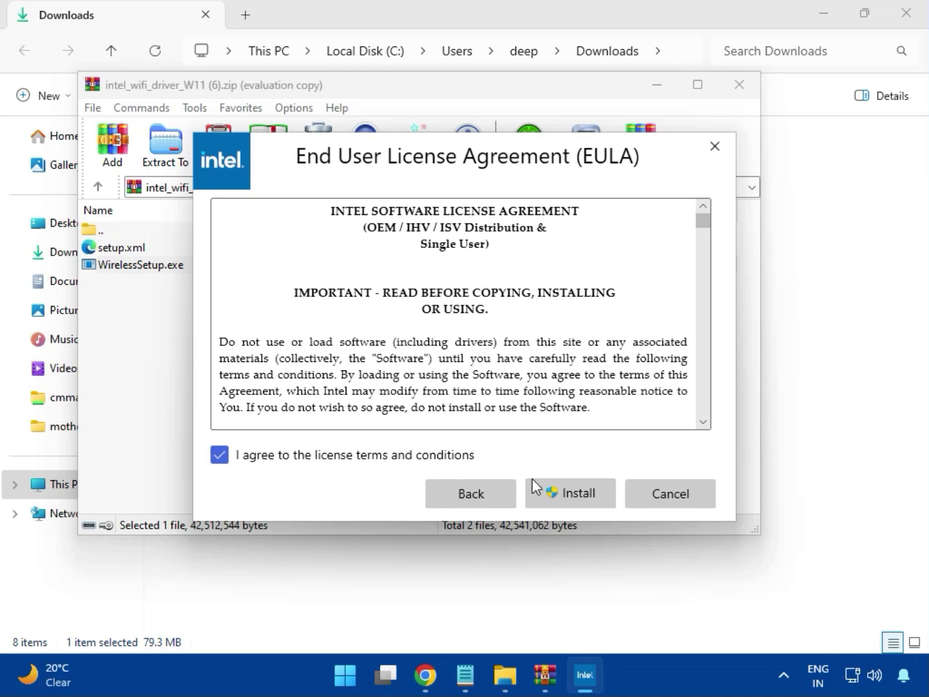
{"action": "left_click", "coordinate": [580, 498]}
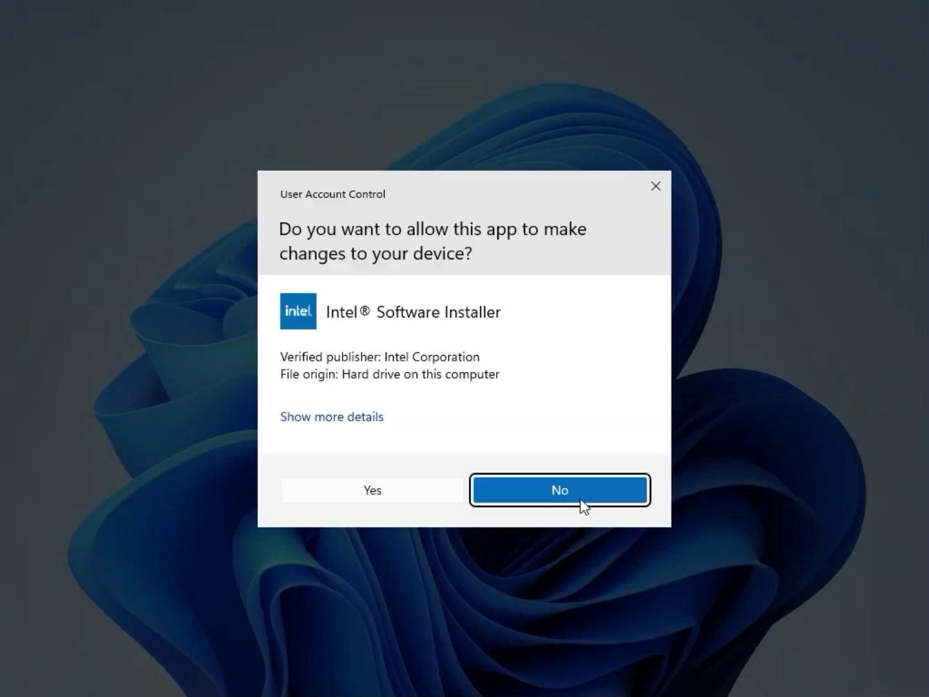
{"action": "left_click", "coordinate": [424, 501]}
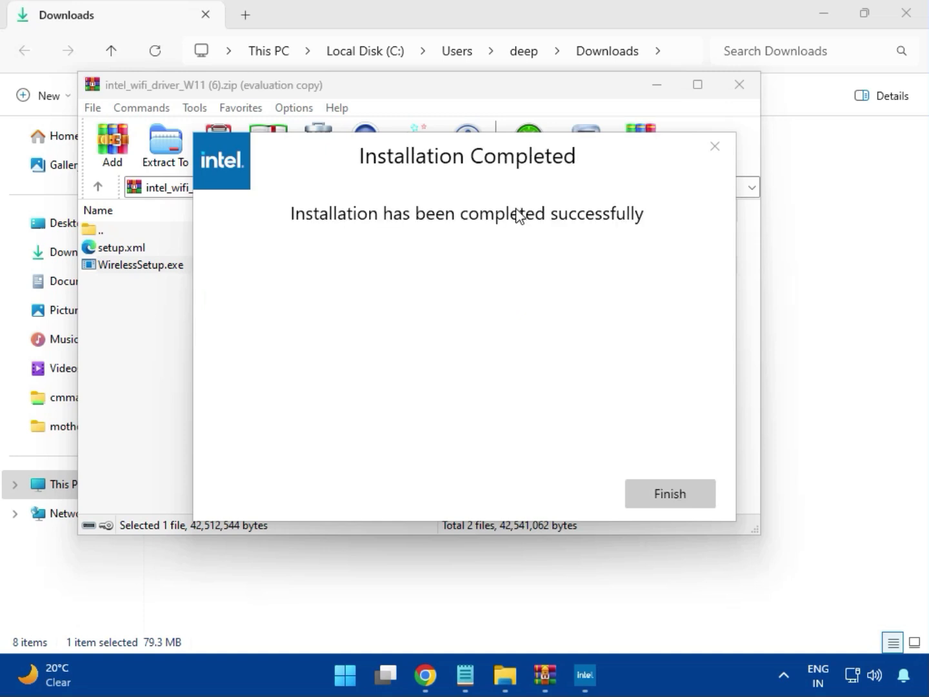
{"action": "left_click", "coordinate": [666, 493]}
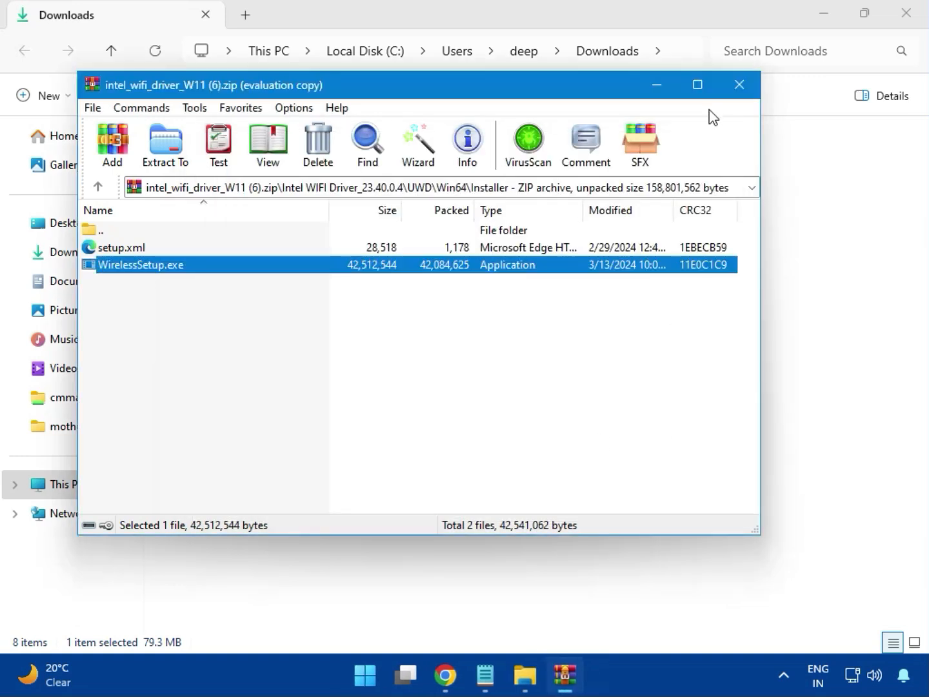
{"action": "left_click", "coordinate": [741, 90]}
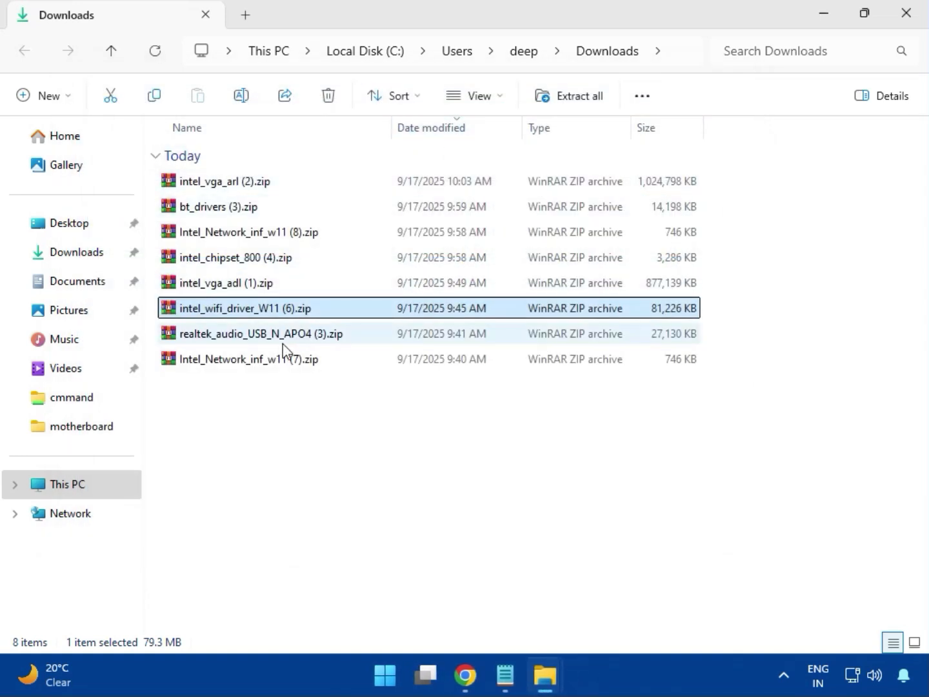
Open the realtek_audio_USB_N_APO4 (3).zip archive, dismissing the license reminder.
{"action": "double_click", "coordinate": [284, 336]}
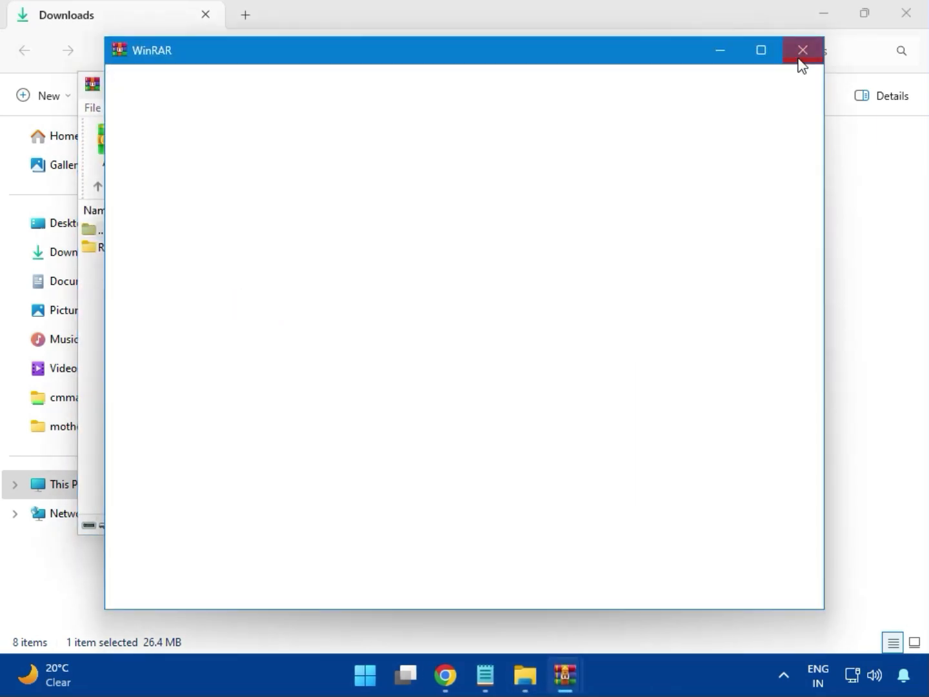
{"action": "left_click", "coordinate": [798, 52]}
{"action": "double_click", "coordinate": [206, 250]}
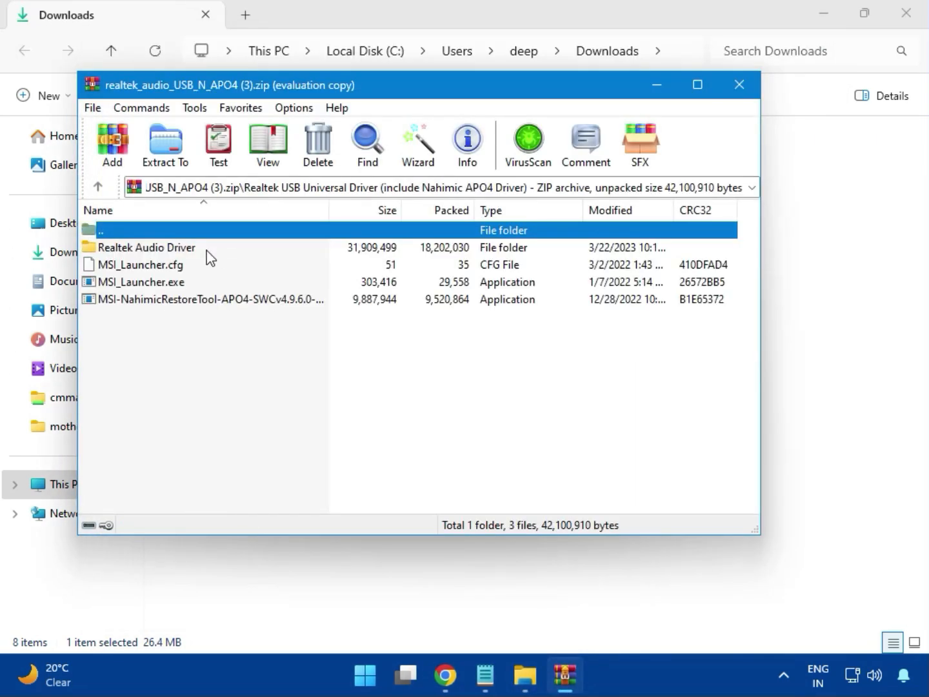
Run MSI_Launcher.exe from the archive to install the Realtek audio driver with admin permission, then close the archive.
{"action": "double_click", "coordinate": [165, 284]}
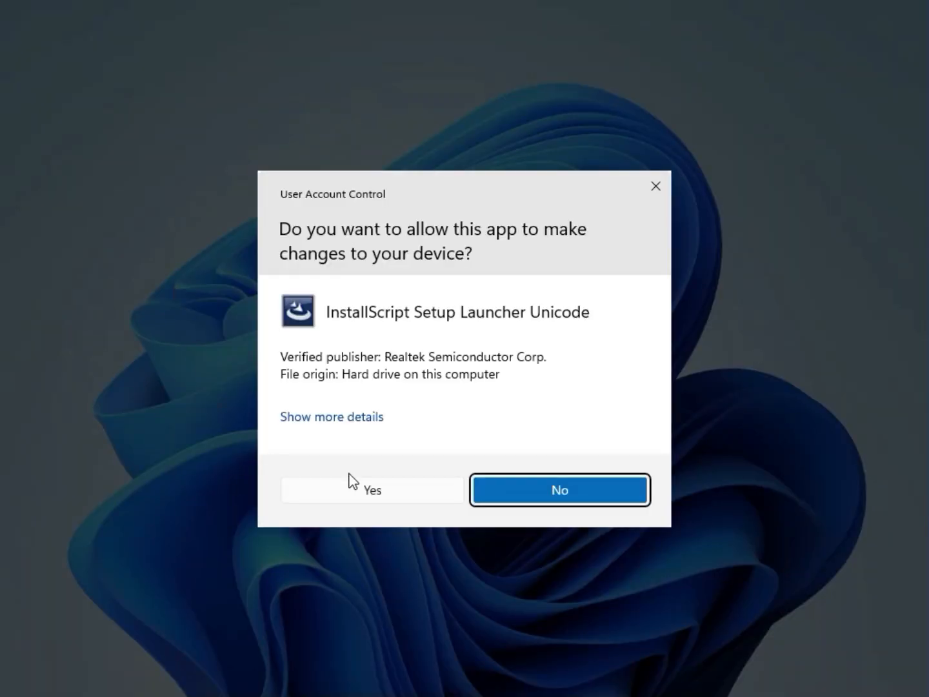
{"action": "left_click", "coordinate": [368, 487]}
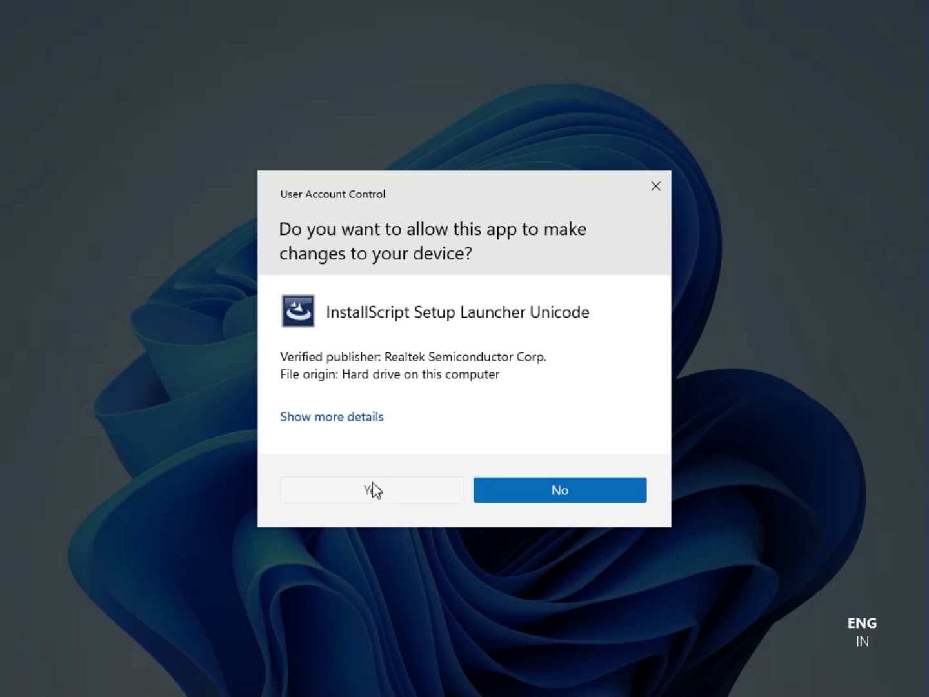
{"action": "left_click", "coordinate": [374, 490]}
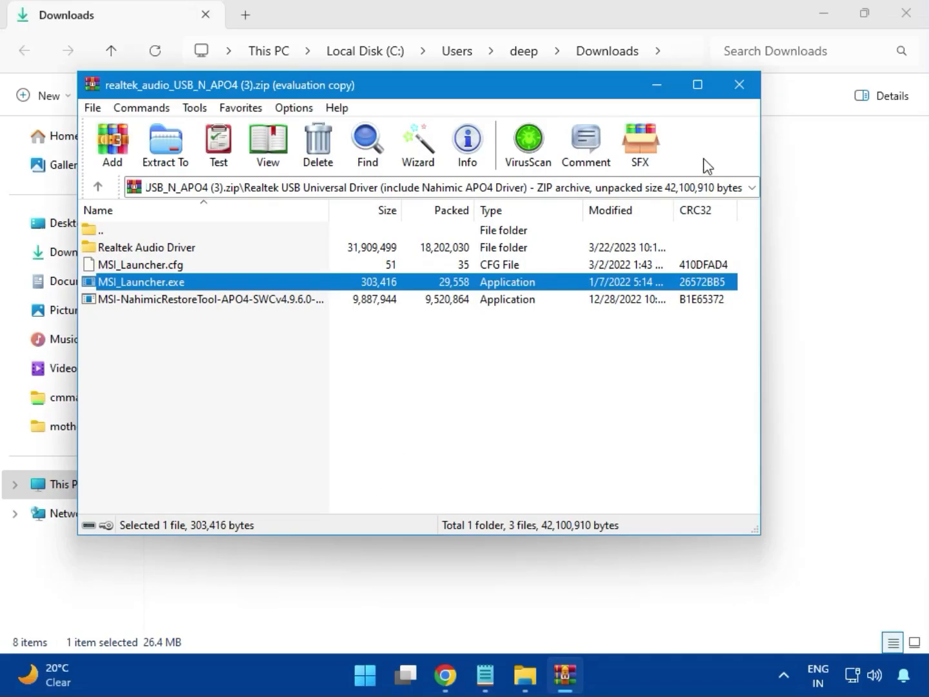
{"action": "left_click", "coordinate": [741, 94]}
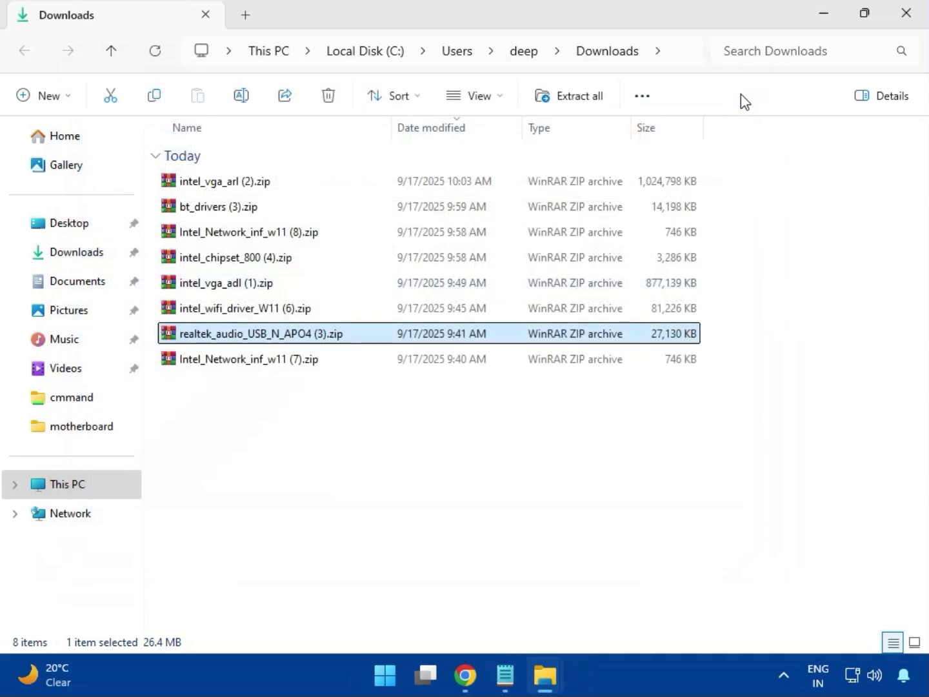
Select the Intel_Network_inf_w11 (7).zip archive, then close the Downloads folder window.
{"action": "left_click", "coordinate": [251, 363]}
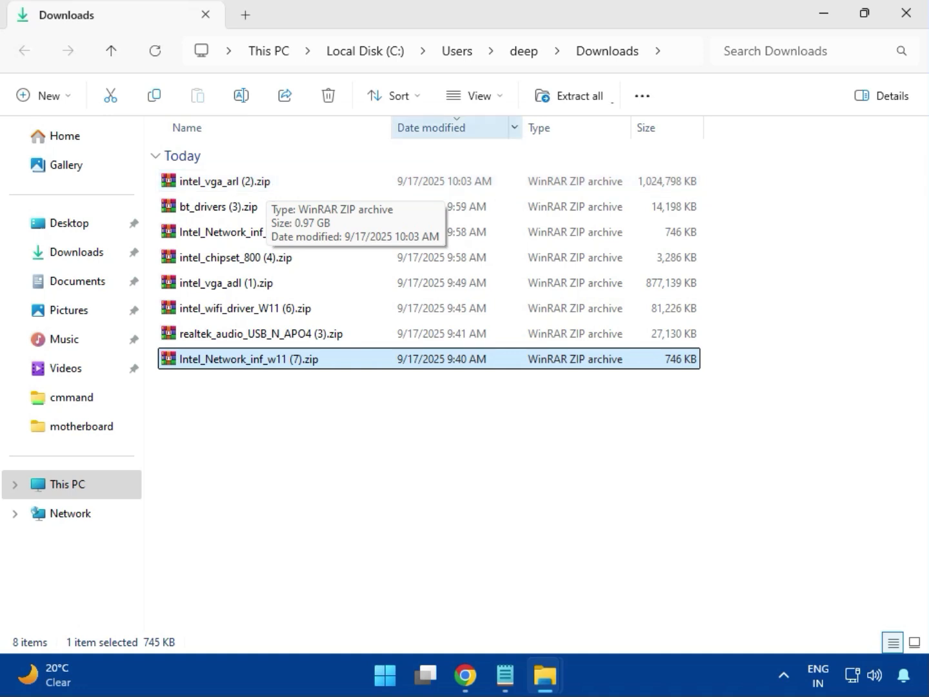
{"action": "left_click", "coordinate": [904, 26]}
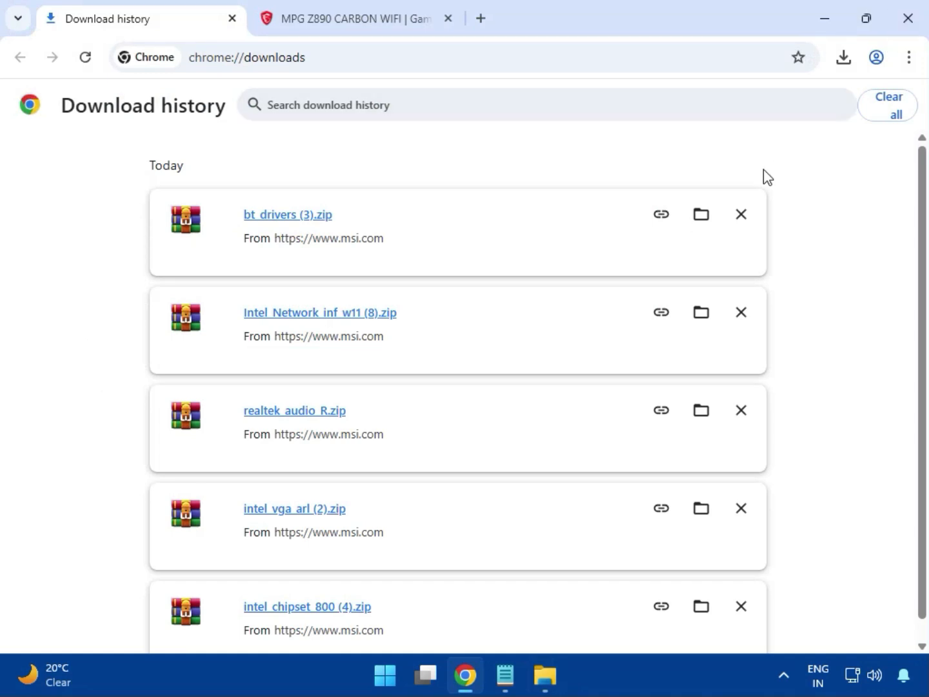